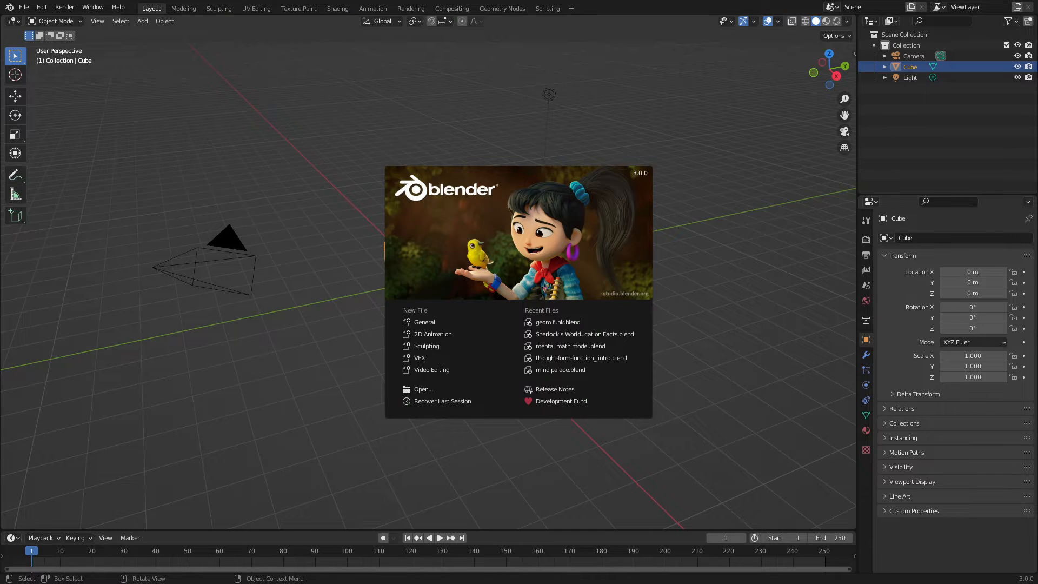
# - Dismiss the splash screen and scale the default cube uniformly to about 3.1
pyautogui.click(298, 216)
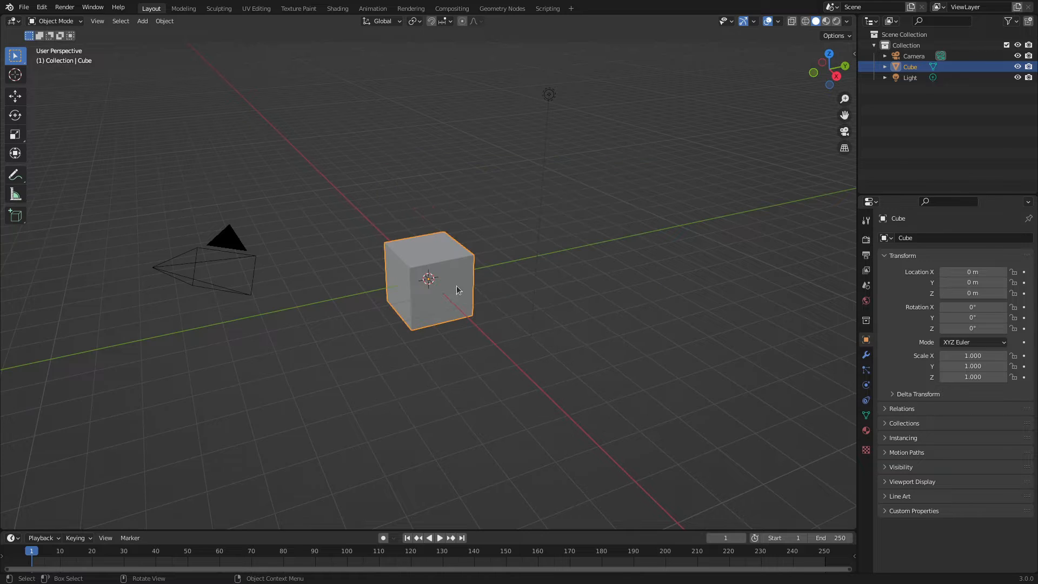
pyautogui.press('s')
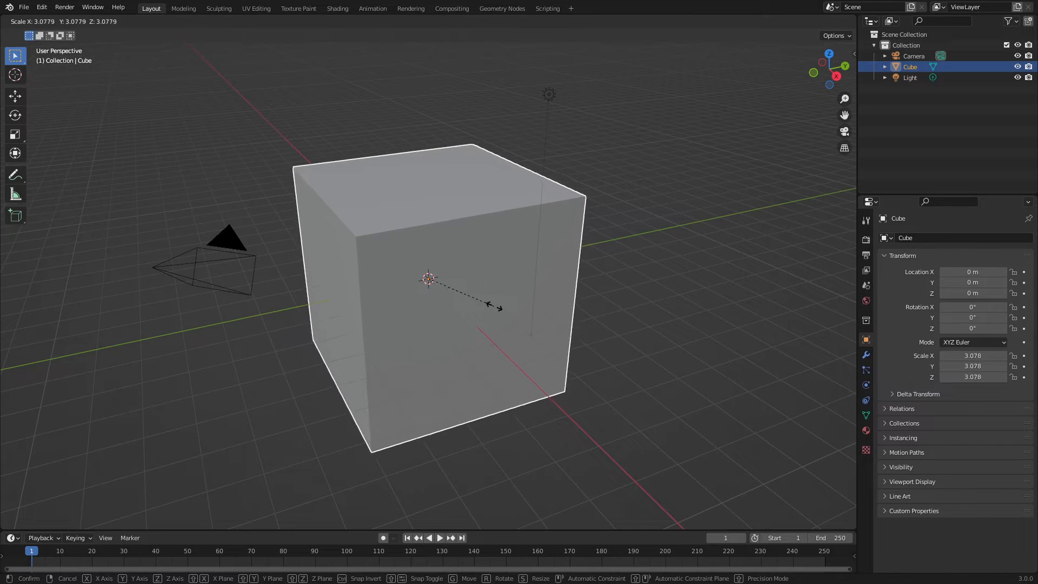
pyautogui.keyDown('ctrl'); pyautogui.click(494, 306); pyautogui.keyUp('ctrl')
# - Add a plane mesh and scale it uniformly to about 16 as a floor around the cube
pyautogui.hotkey('shift', 'a')
pyautogui.moveTo(306, 255)
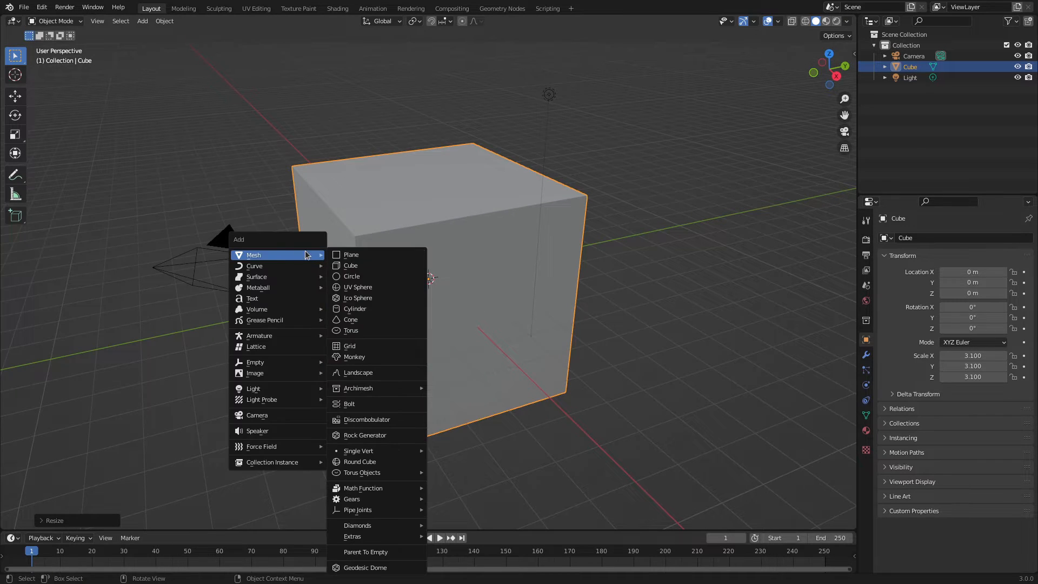
pyautogui.click(360, 256)
pyautogui.press('s')
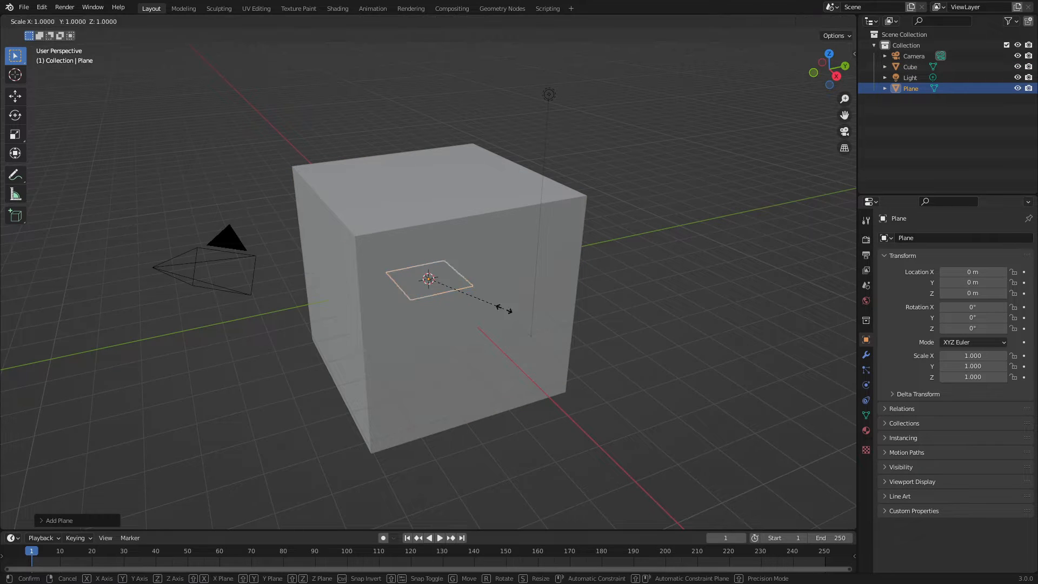
pyautogui.click(695, 256)
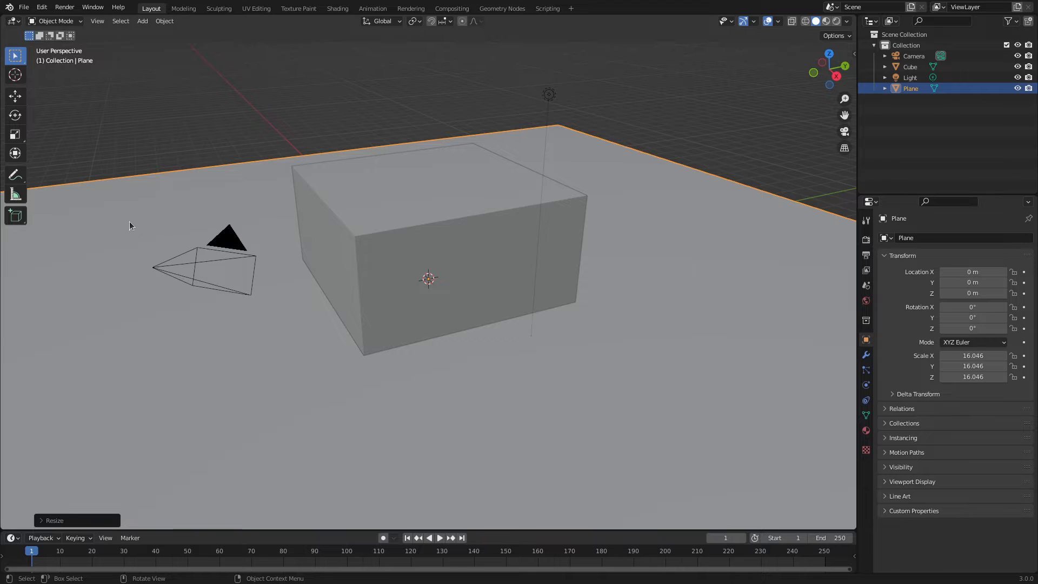
# - Add a torus mesh and move it beside the cube, to about X -1.98 m and Y -6.95 m
pyautogui.hotkey('shift', 'a')
pyautogui.moveTo(129, 222)
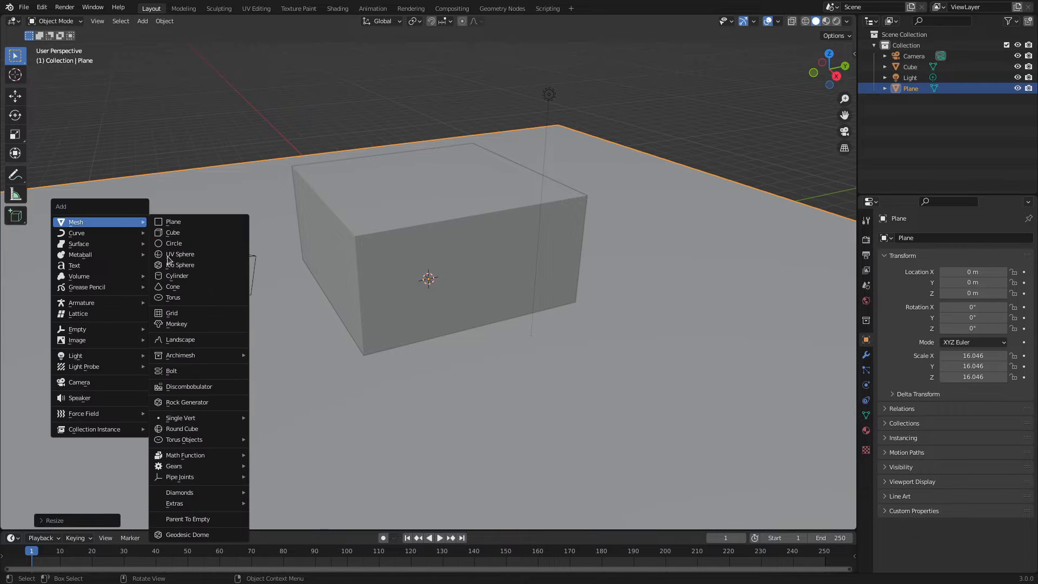
pyautogui.click(194, 298)
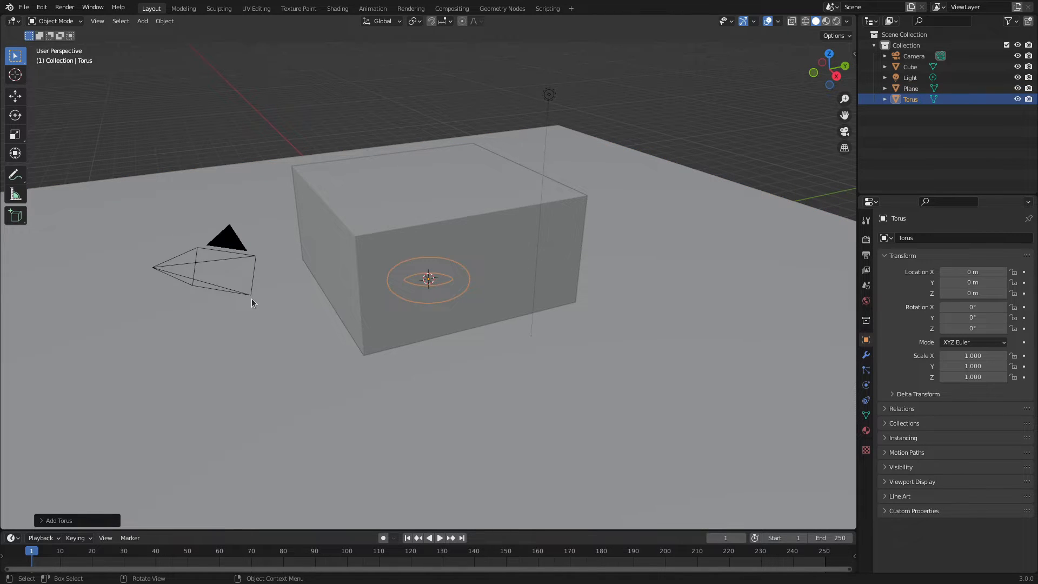
pyautogui.press('g')
pyautogui.click(15, 375)
# - Raise the torus along Z to about 0.81 m and scale it uniformly to about 5.19 so it overlaps the cube
pyautogui.press('g')
pyautogui.press('z')
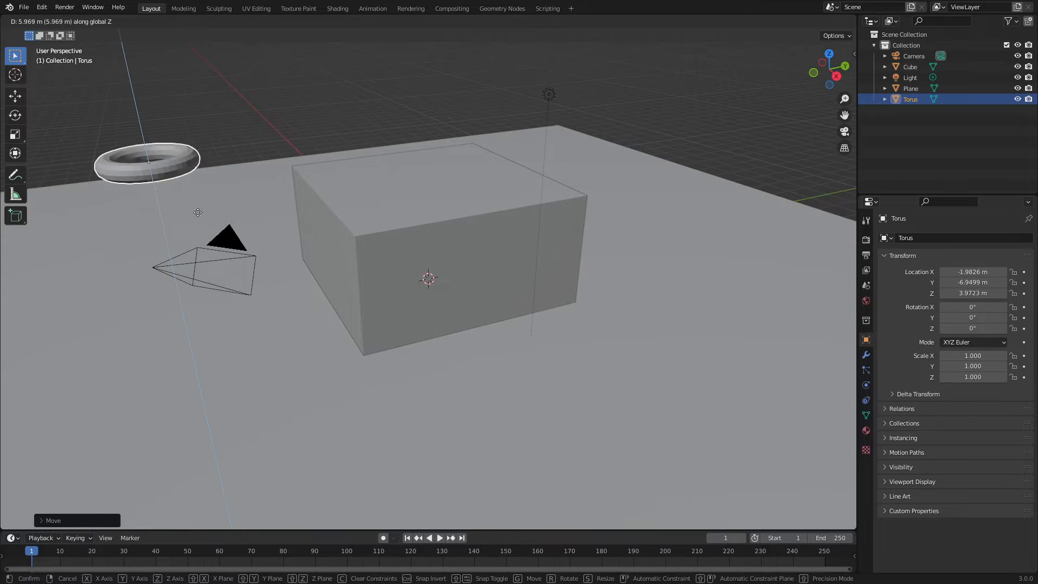
pyautogui.click(243, 306)
pyautogui.press('s')
pyautogui.click(533, 438)
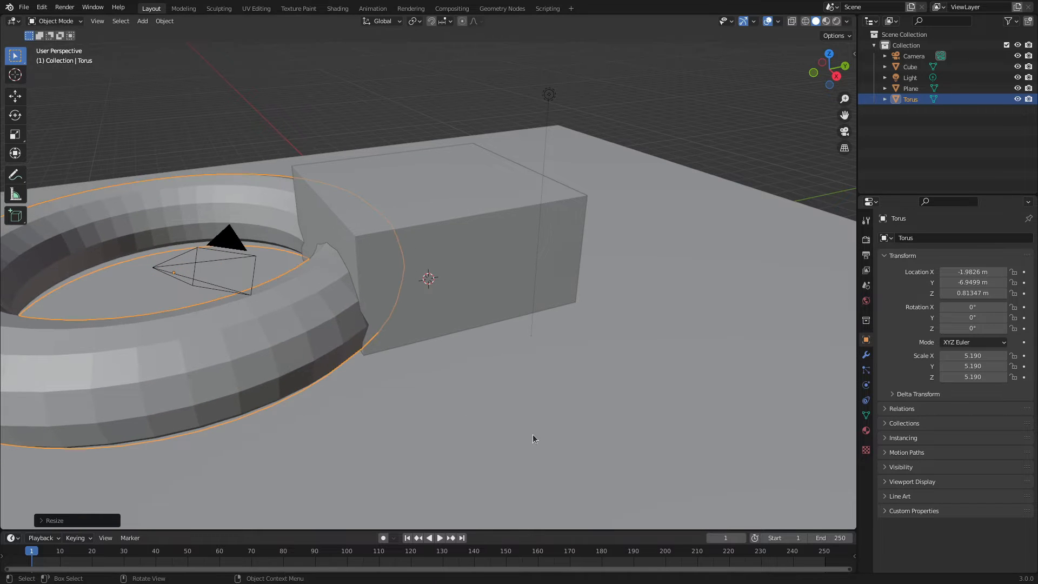
# - Isolate the cube in Local View and return to the full scene
pyautogui.scroll(-5, 477, 355)
pyautogui.moveTo(573, 423); pyautogui.dragTo(503, 256, button='middle')
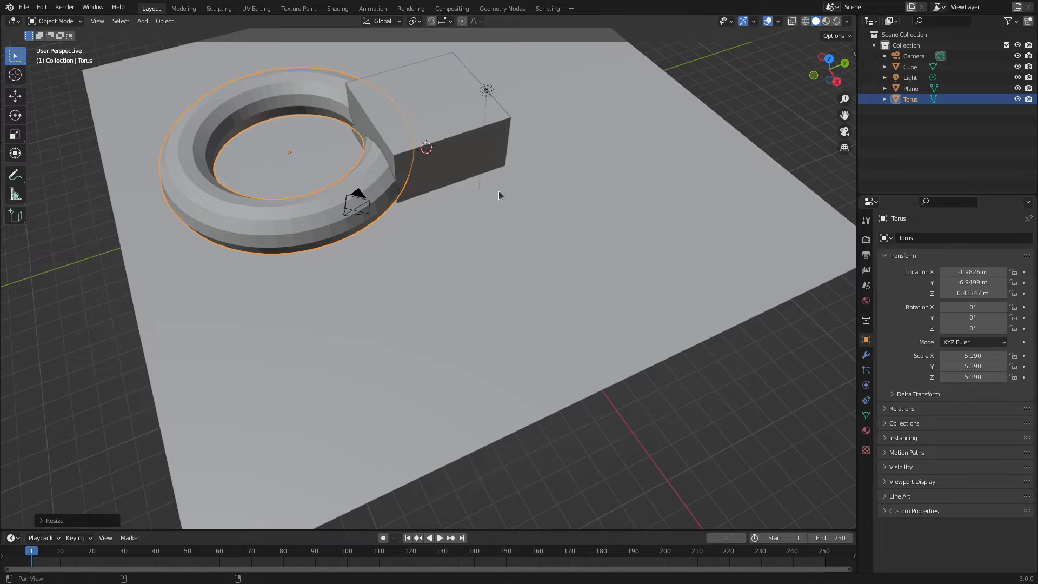
pyautogui.moveTo(498, 191); pyautogui.dragTo(518, 281, button='middle')
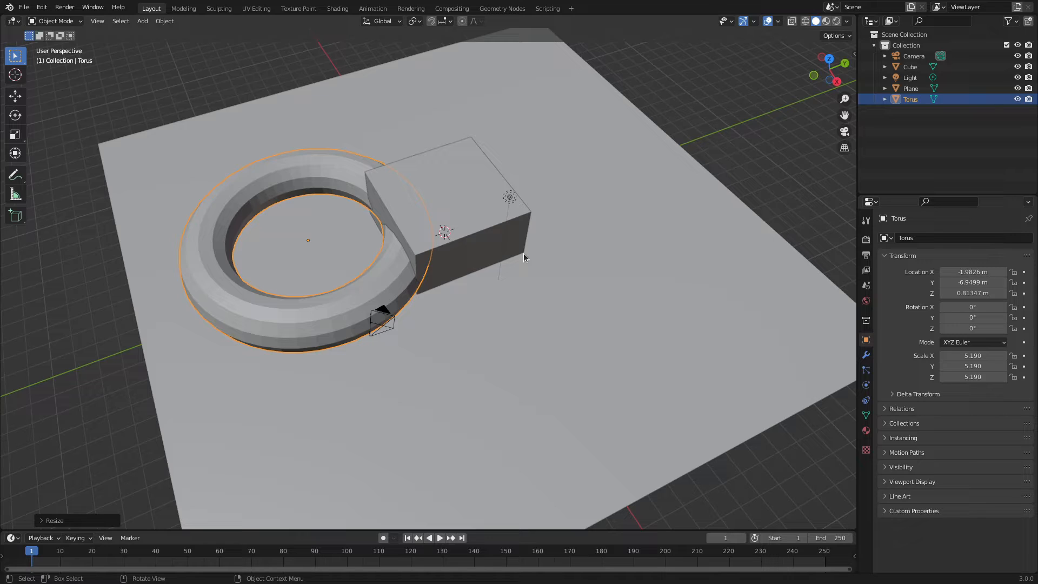
pyautogui.click(444, 180)
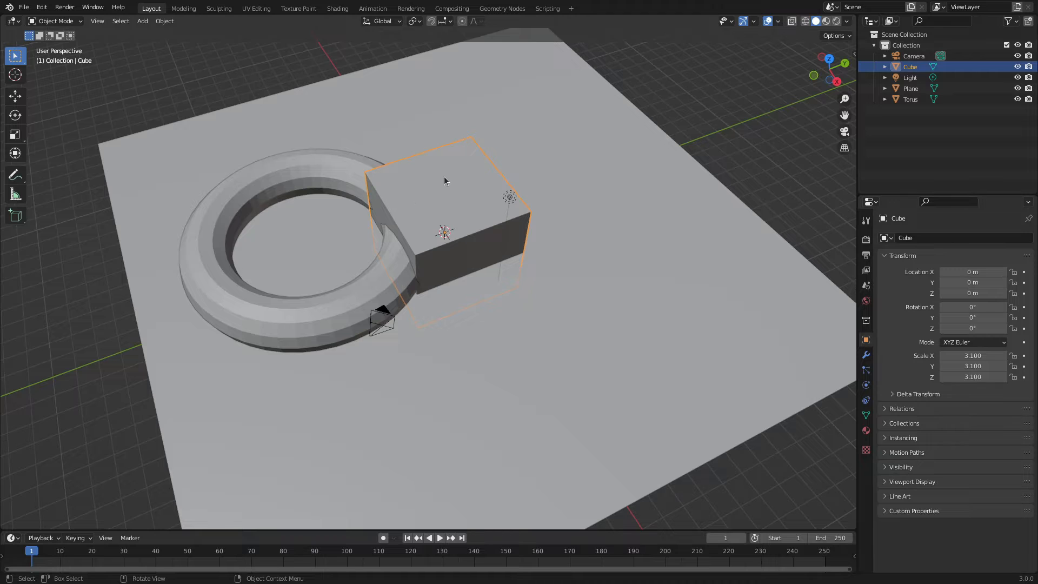
pyautogui.press('KP_Divide')
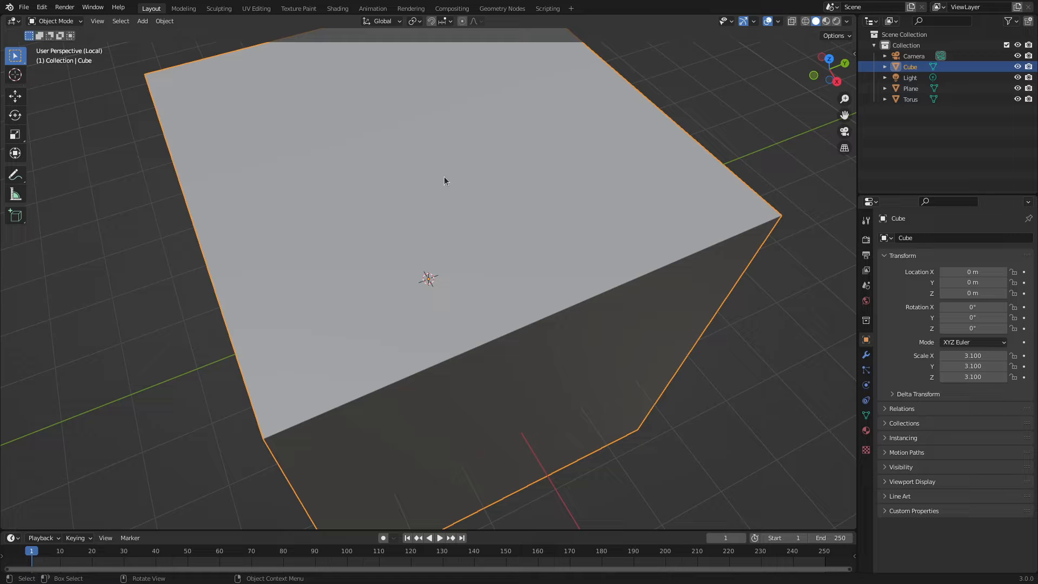
pyautogui.press('KP_Divide')
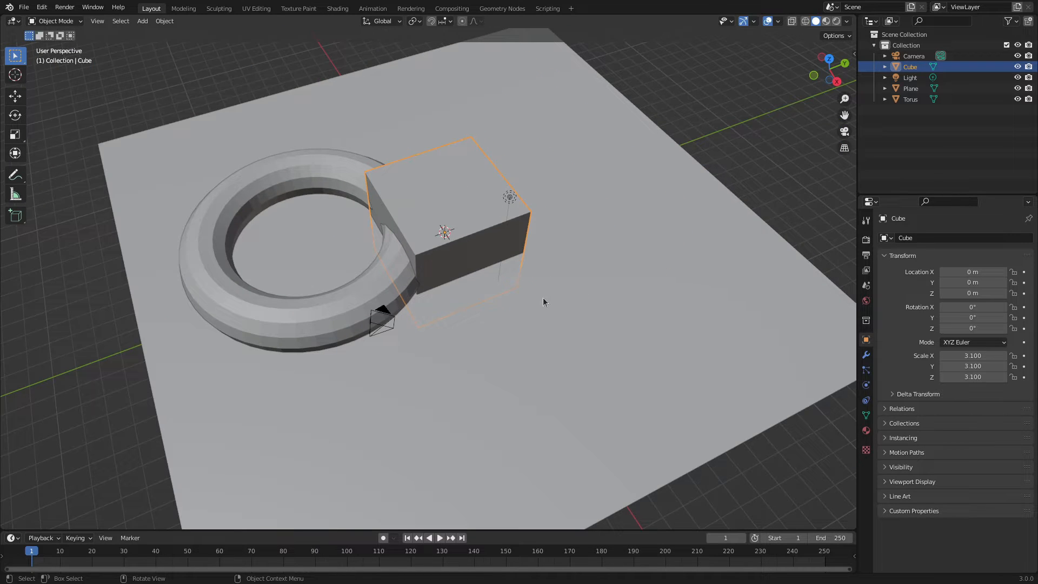
# - Select the plane and clip the view to a rectangular region covering most of the cube and part of the torus
pyautogui.click(97, 22)
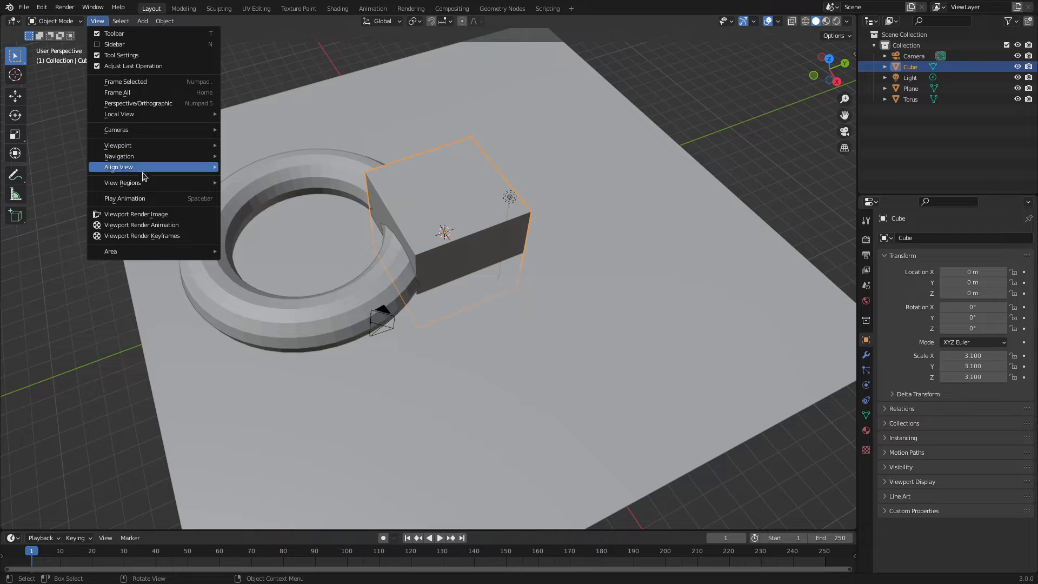
pyautogui.moveTo(144, 185)
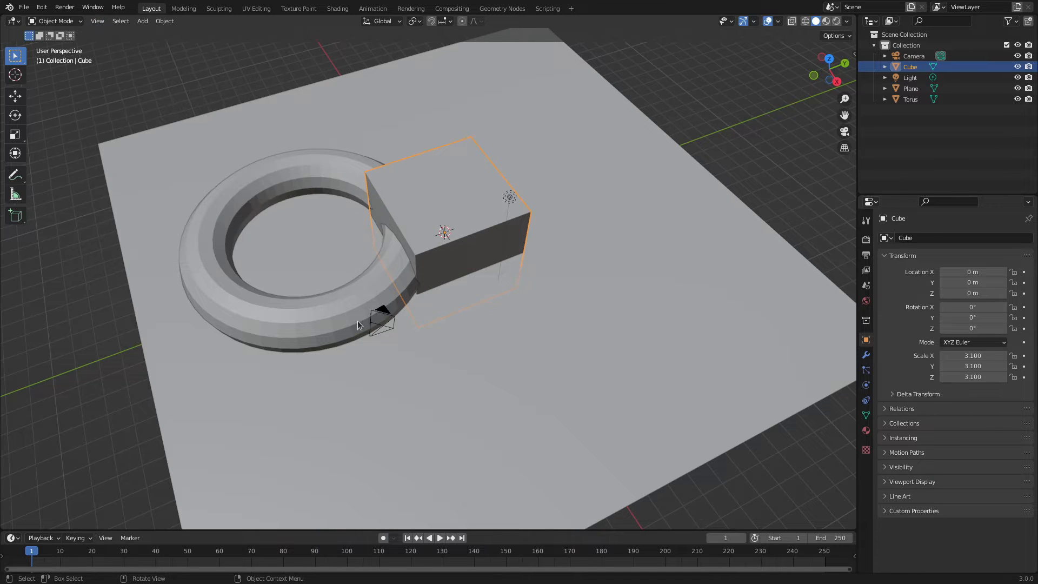
pyautogui.click(624, 258)
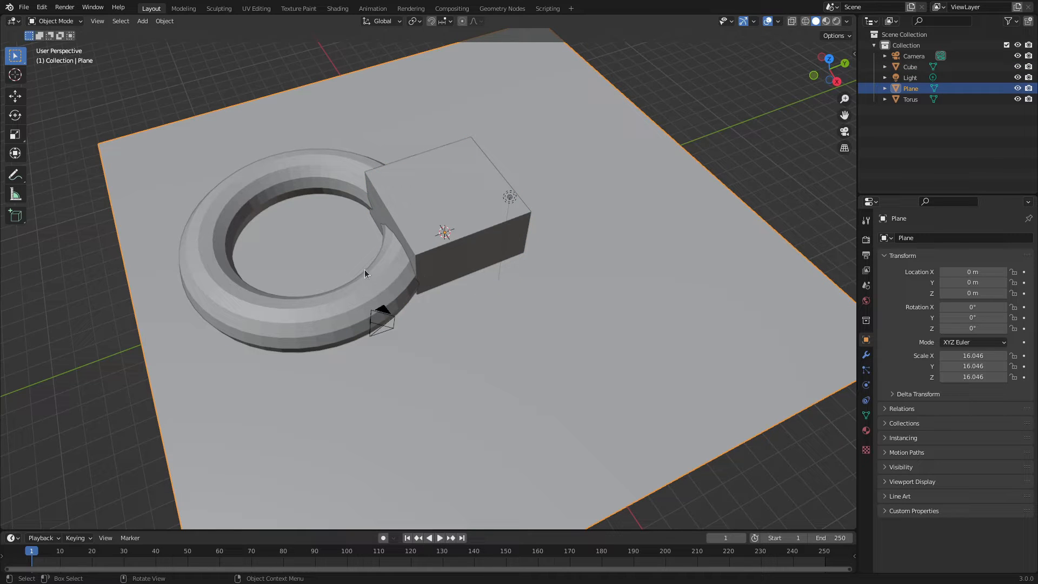
pyautogui.hotkey('alt', 'b')
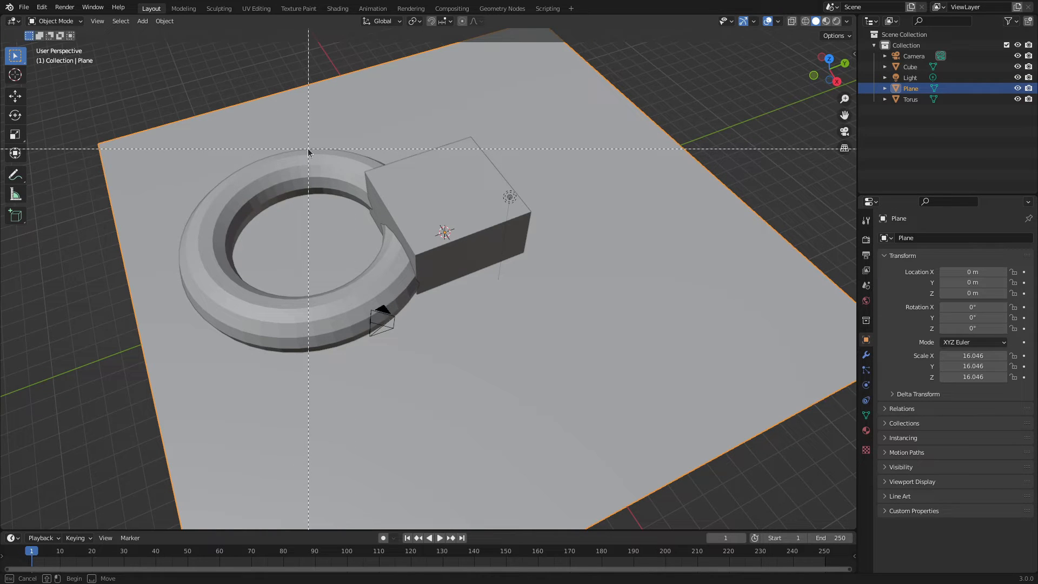
pyautogui.moveTo(308, 149)
pyautogui.mouseDown()
pyautogui.moveTo(510, 302)
pyautogui.moveTo(453, 301)
pyautogui.moveTo(482, 288)
pyautogui.moveTo(534, 326)
pyautogui.moveTo(550, 314)
pyautogui.moveTo(509, 303)
pyautogui.moveTo(514, 289)
pyautogui.mouseUp()
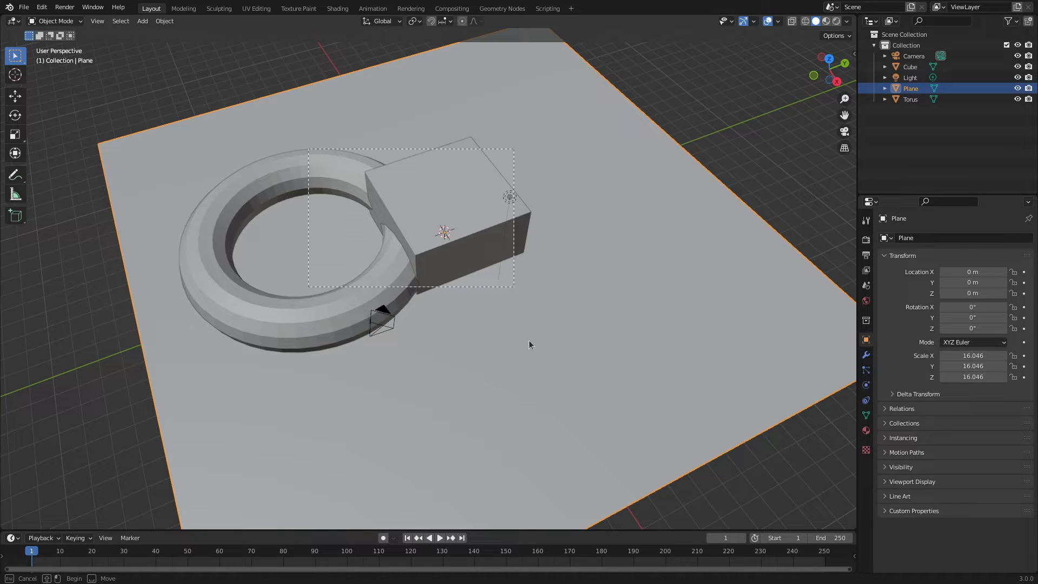
pyautogui.moveTo(514, 289); pyautogui.dragTo(514, 287)
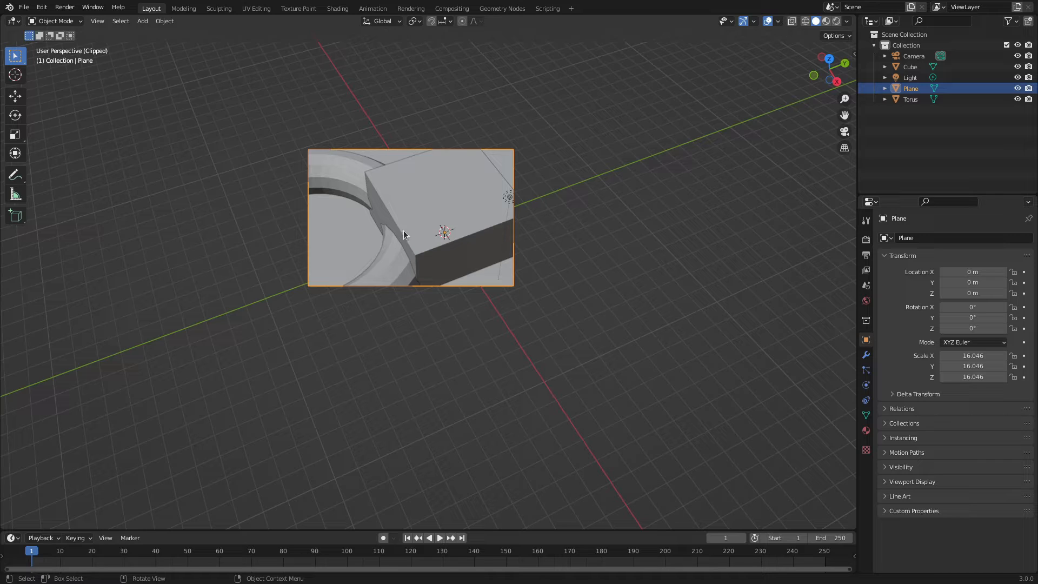
# - Inspect the clipped cube, torus and plane from several angles, and clear the clipping region
pyautogui.scroll(3, 404, 231)
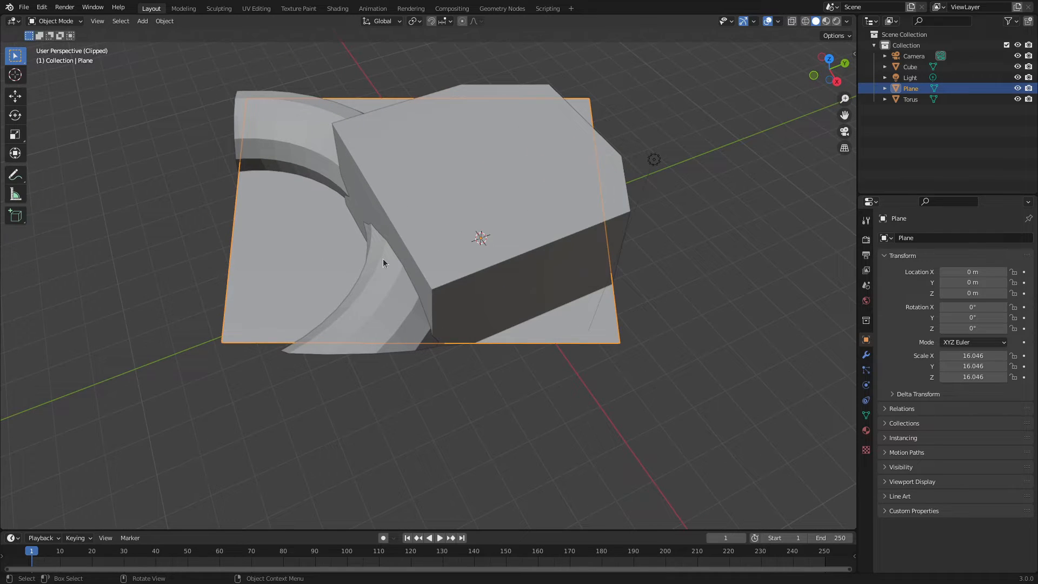
pyautogui.moveTo(383, 258)
pyautogui.mouseDown(button='middle')
pyautogui.moveTo(446, 196)
pyautogui.moveTo(358, 184)
pyautogui.moveTo(367, 225)
pyautogui.moveTo(446, 274)
pyautogui.moveTo(459, 223)
pyautogui.moveTo(384, 250)
pyautogui.mouseUp(button='middle')
pyautogui.scroll(-4, 384, 250)
pyautogui.moveTo(544, 253); pyautogui.dragTo(426, 245, button='middle')
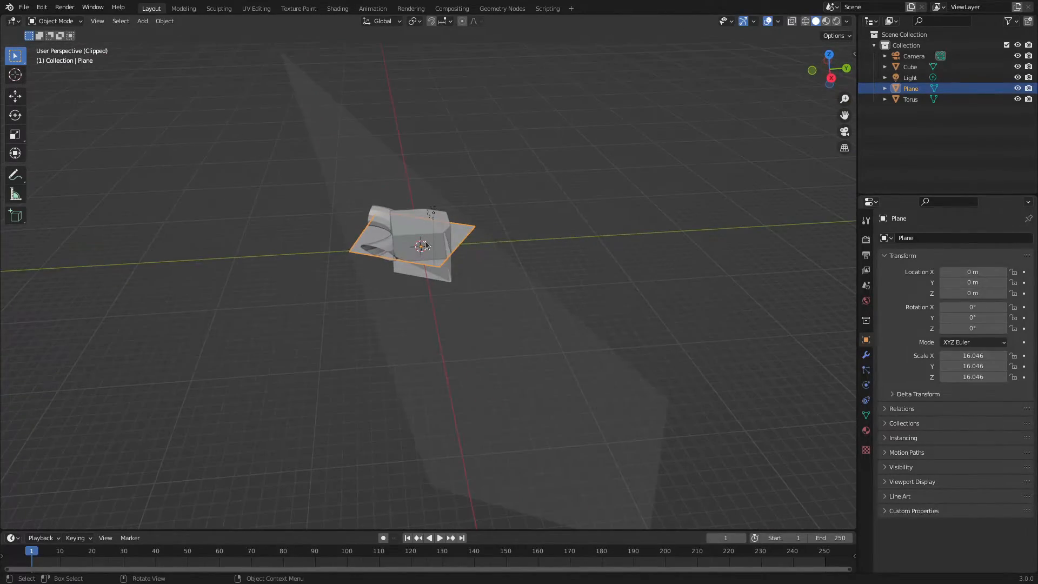
pyautogui.moveTo(295, 211); pyautogui.dragTo(378, 229, button='middle')
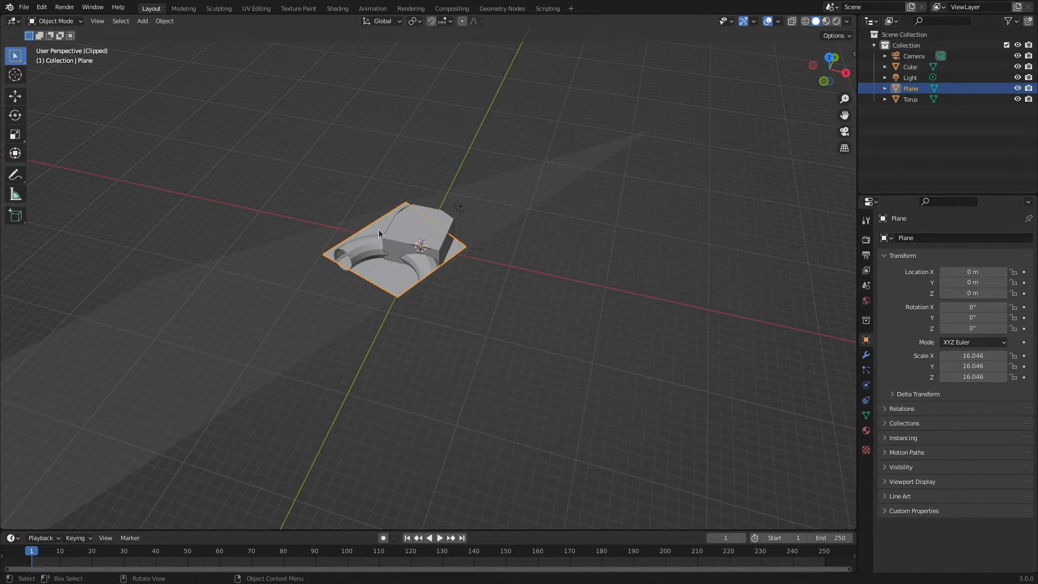
pyautogui.scroll(-2, 379, 229)
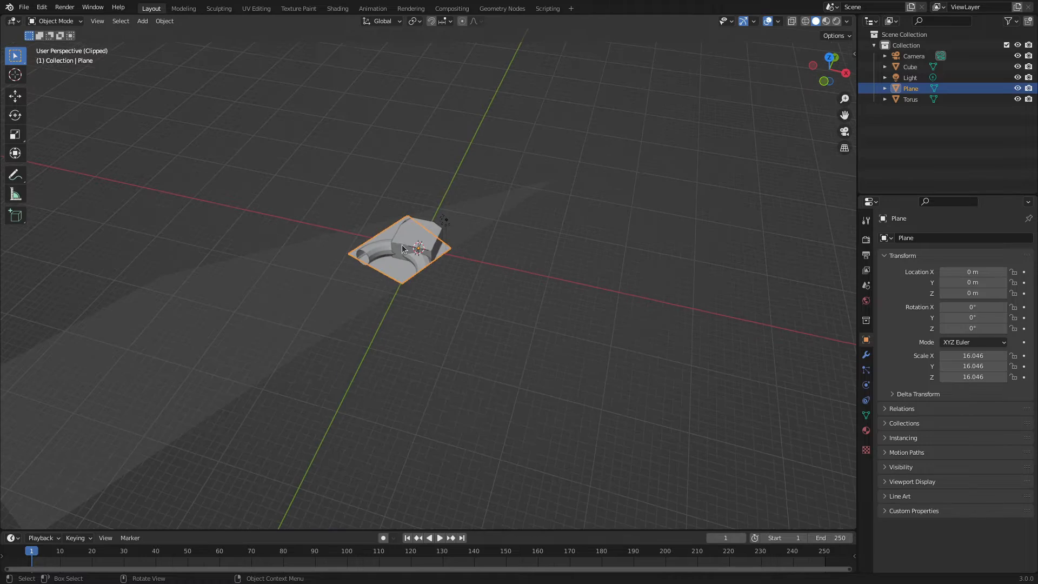
pyautogui.moveTo(424, 245)
pyautogui.mouseDown(button='middle')
pyautogui.moveTo(385, 252)
pyautogui.moveTo(408, 237)
pyautogui.moveTo(402, 268)
pyautogui.moveTo(386, 203)
pyautogui.moveTo(398, 260)
pyautogui.moveTo(361, 279)
pyautogui.moveTo(414, 257)
pyautogui.mouseUp(button='middle')
pyautogui.scroll(3, 411, 234)
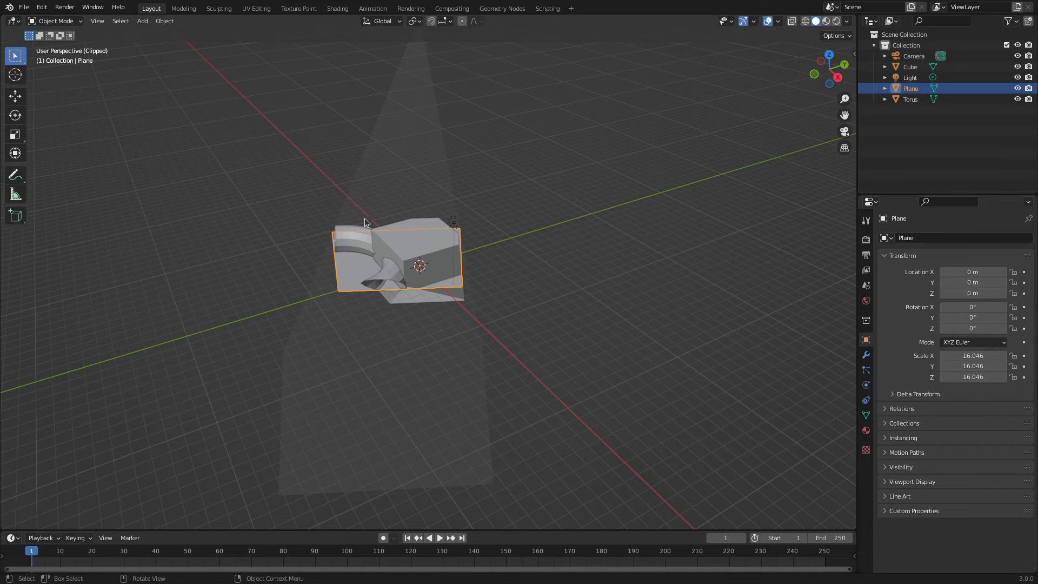
pyautogui.moveTo(456, 203)
pyautogui.mouseDown(button='middle')
pyautogui.moveTo(410, 228)
pyautogui.moveTo(441, 207)
pyautogui.mouseUp(button='middle')
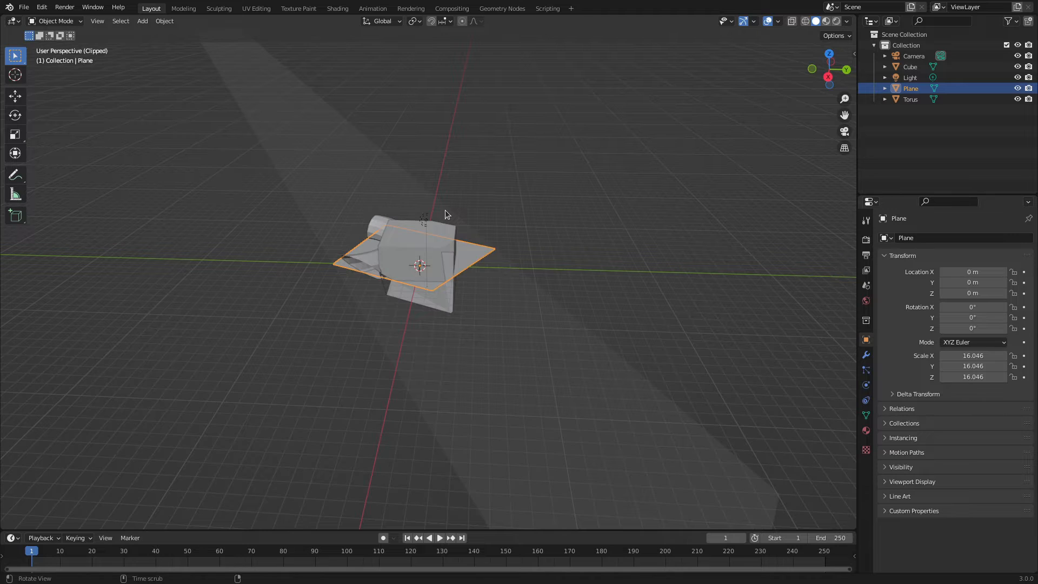
pyautogui.hotkey('alt', 'b')
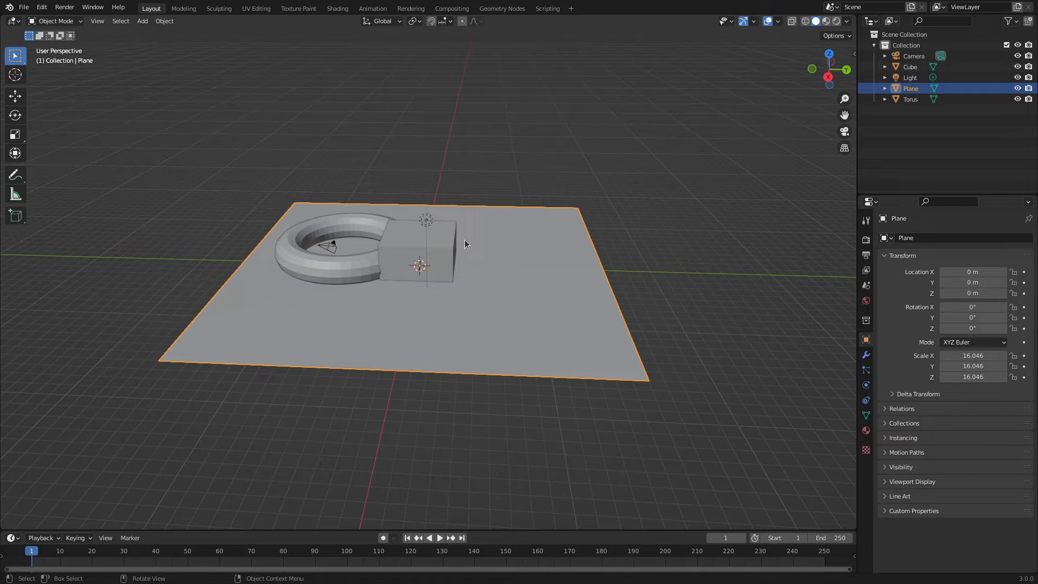
# - Switch to orthographic projection, select the cube, and check the scene from the top, bottom, back, right and left
pyautogui.press('KP_5')
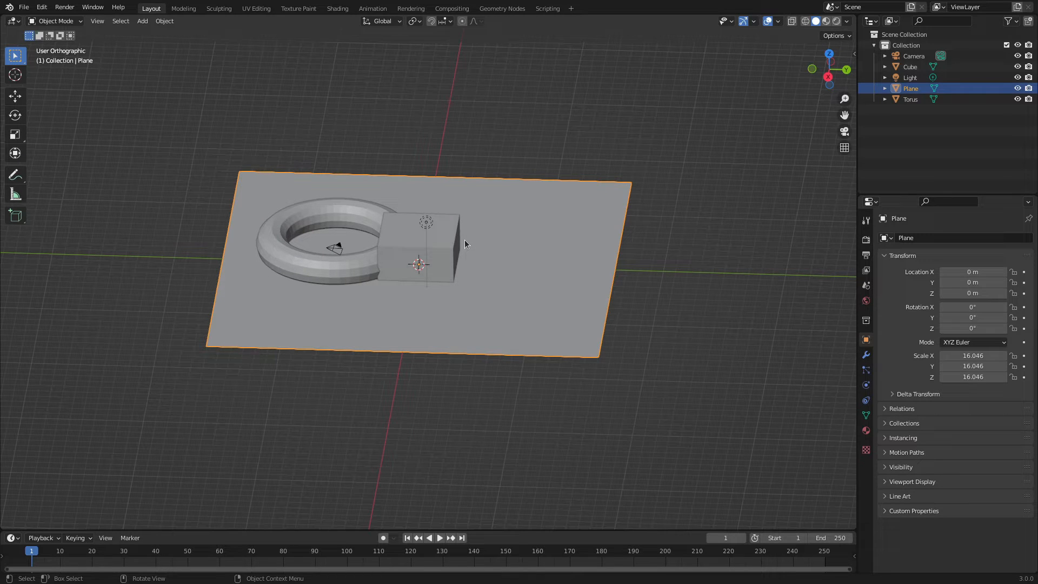
pyautogui.press('KP_7')
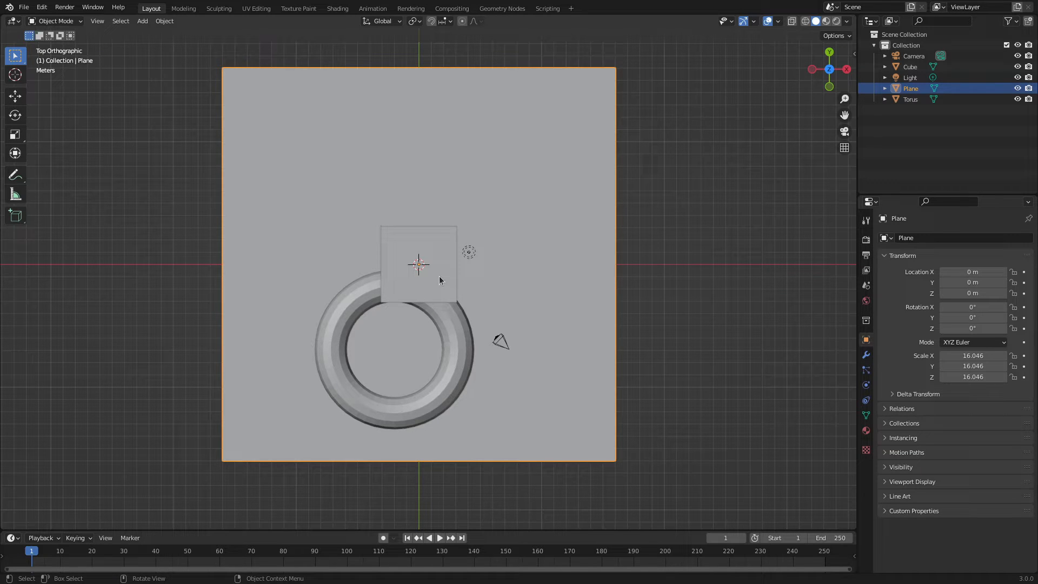
pyautogui.click(430, 245)
pyautogui.press('ctrl+KP_7')
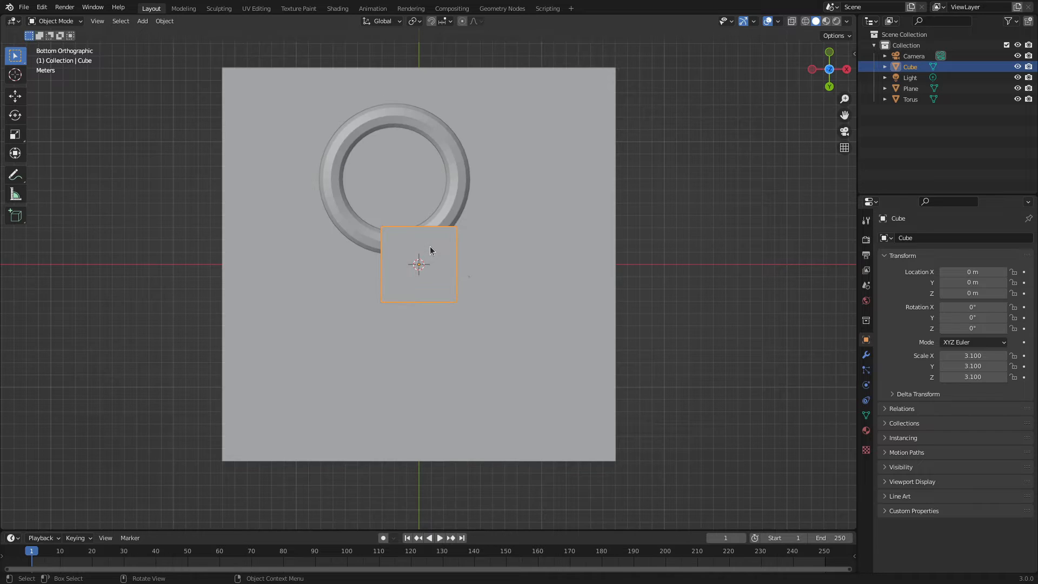
pyautogui.press('ctrl+KP_1')
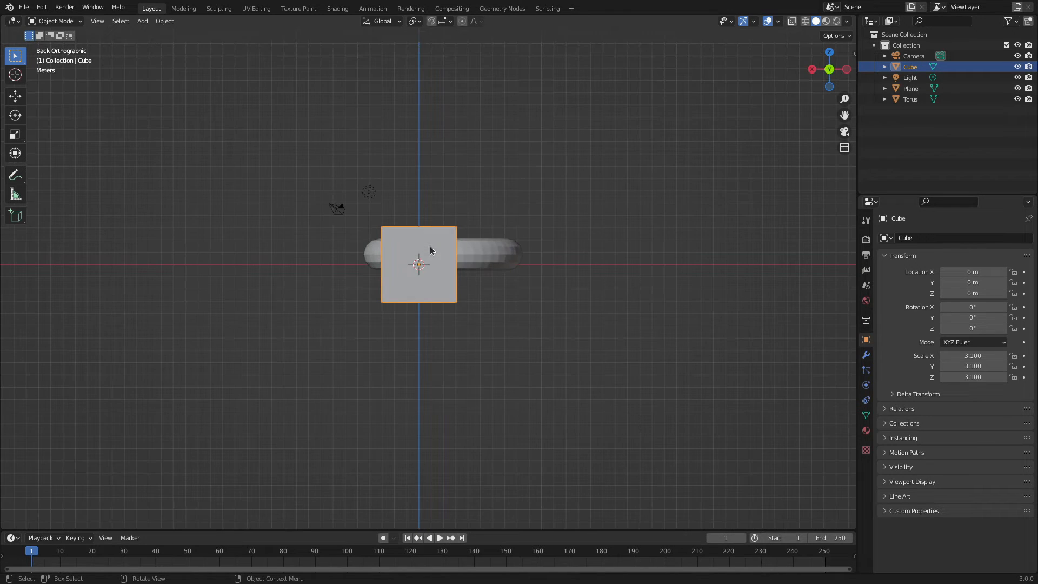
pyautogui.press('KP_3')
pyautogui.press('ctrl+KP_3')
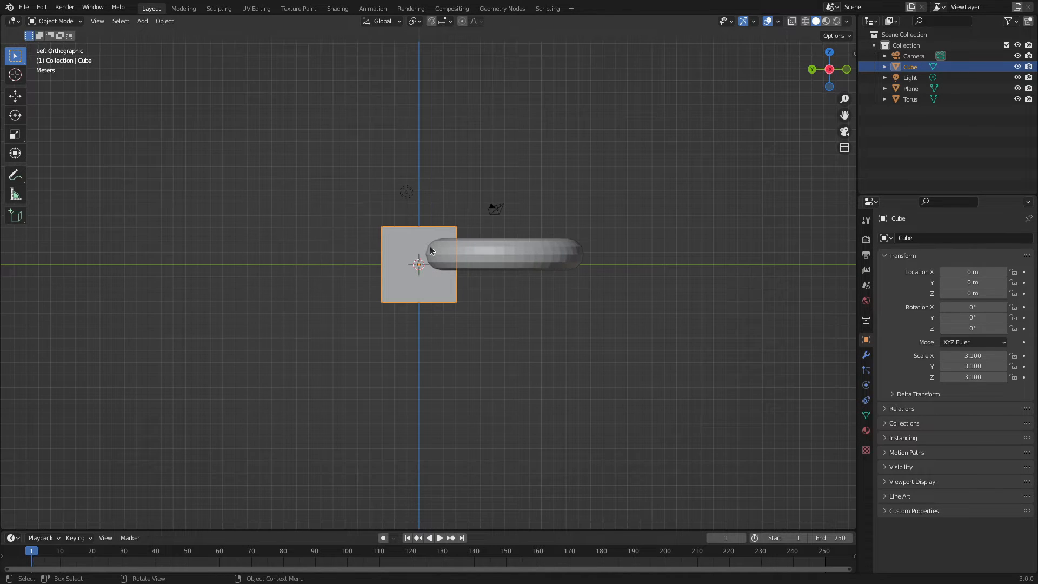
# - Return to an angled view of the cube, torus and plane, and set it to orthographic projection
pyautogui.scroll(4, 426, 244)
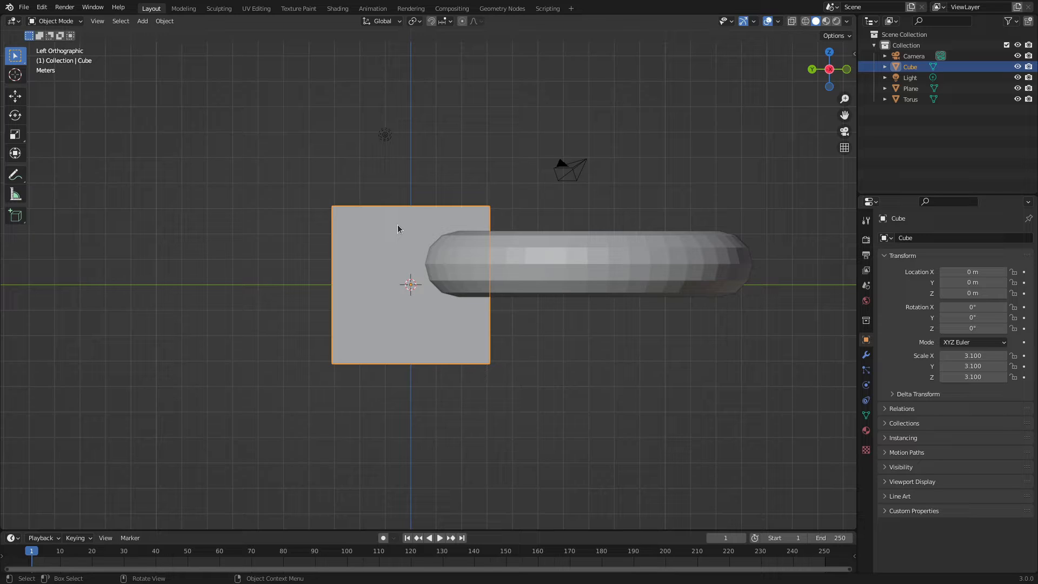
pyautogui.moveTo(397, 226); pyautogui.dragTo(439, 320, button='middle')
pyautogui.scroll(-4, 430, 333)
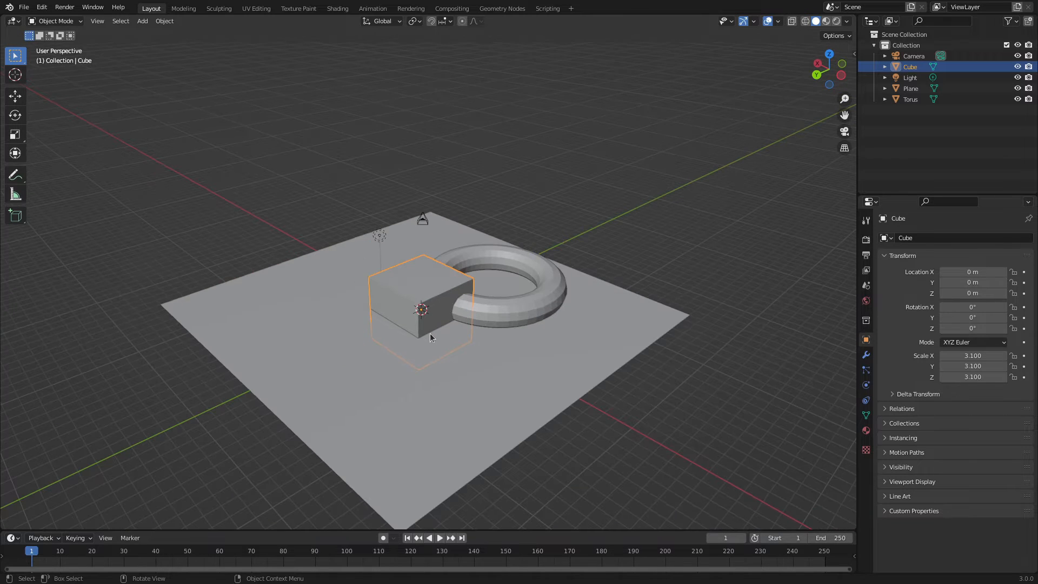
pyautogui.press('KP_5')
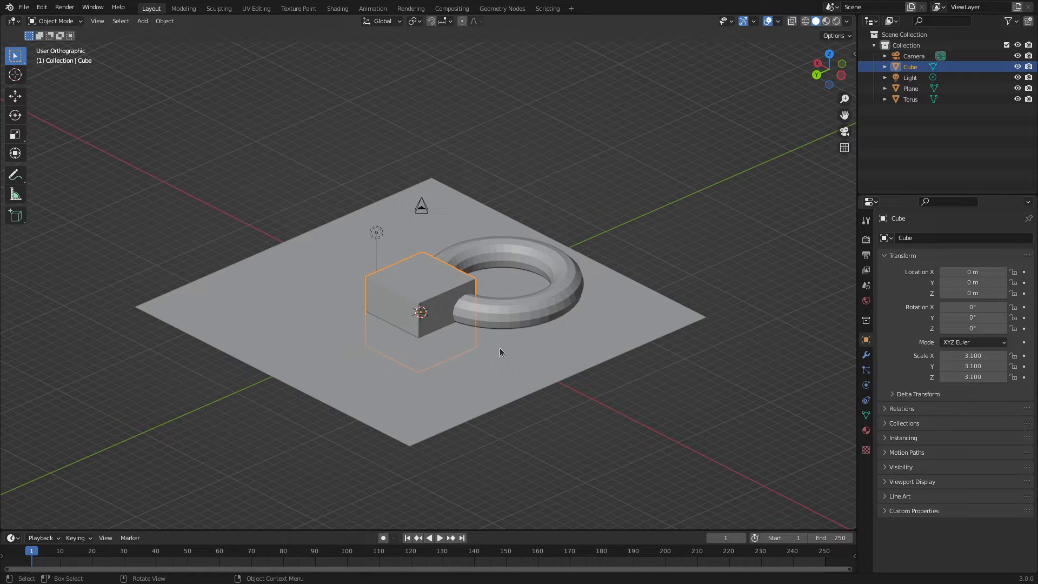
# - Clip the orthographic view to a rectangular region covering the cube's upper part and portions of the torus and plane
pyautogui.hotkey('alt', 'b')
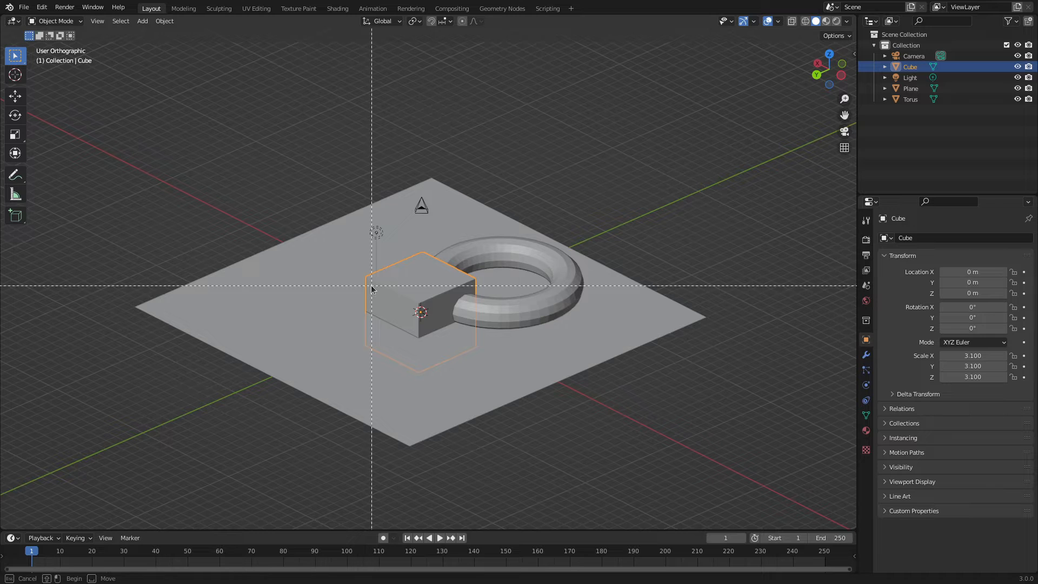
pyautogui.moveTo(333, 222); pyautogui.dragTo(517, 311)
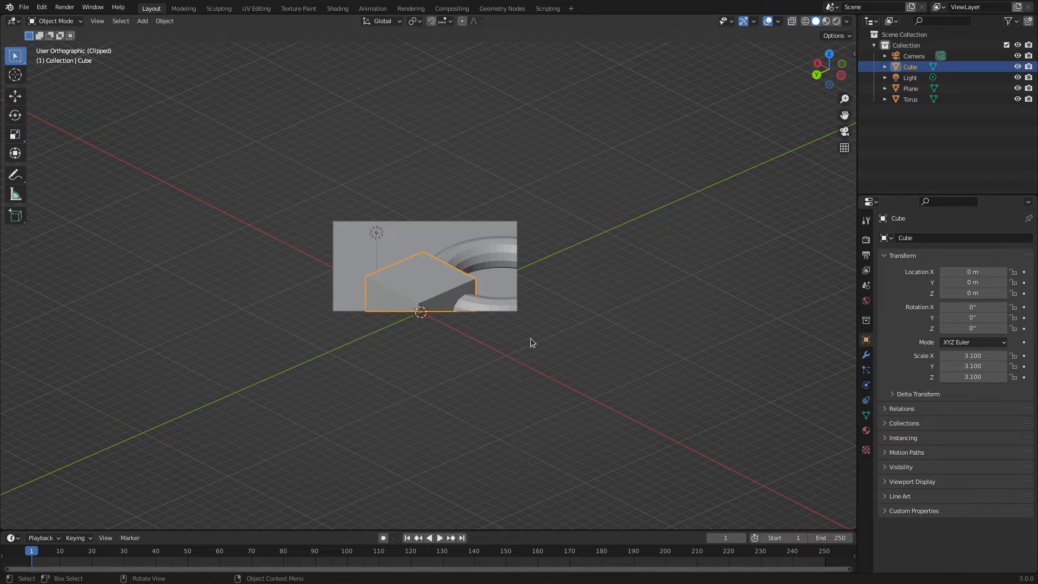
pyautogui.moveTo(547, 340); pyautogui.dragTo(668, 311, button='middle')
pyautogui.scroll(-6, 660, 314)
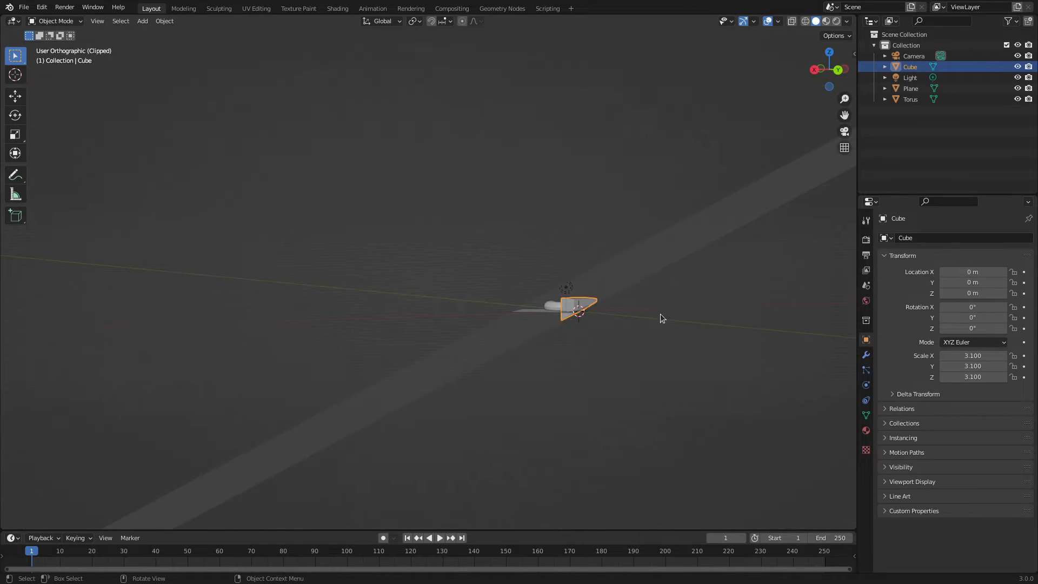
# - Examine the clipped cube and torus up close in the front orthographic view
pyautogui.press('KP_1')
pyautogui.scroll(1, 660, 314)
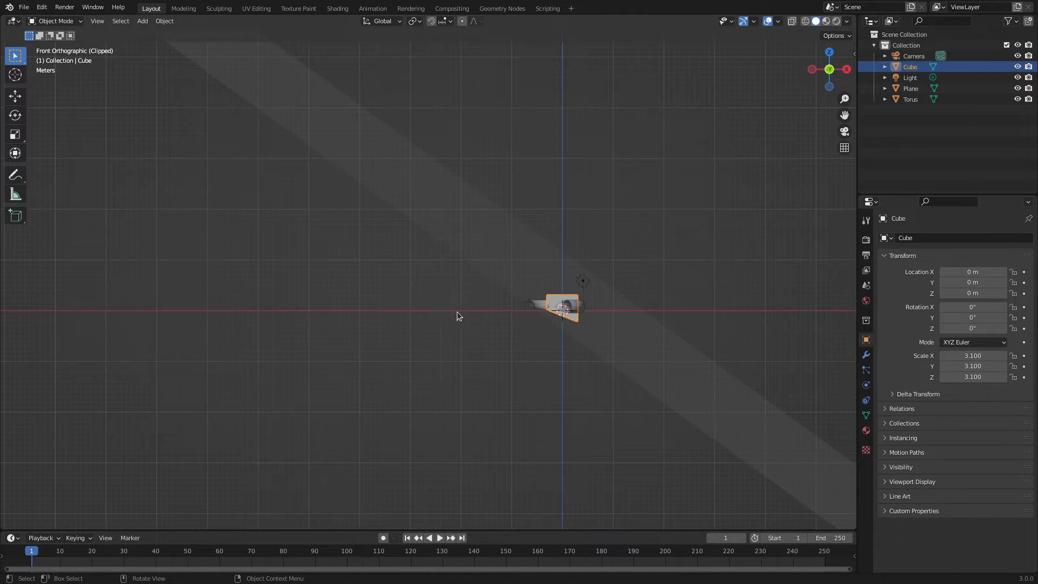
pyautogui.scroll(3, 460, 314)
pyautogui.keyDown('shift'); pyautogui.moveTo(530, 284); pyautogui.dragTo(251, 254, button='middle'); pyautogui.keyUp('shift')
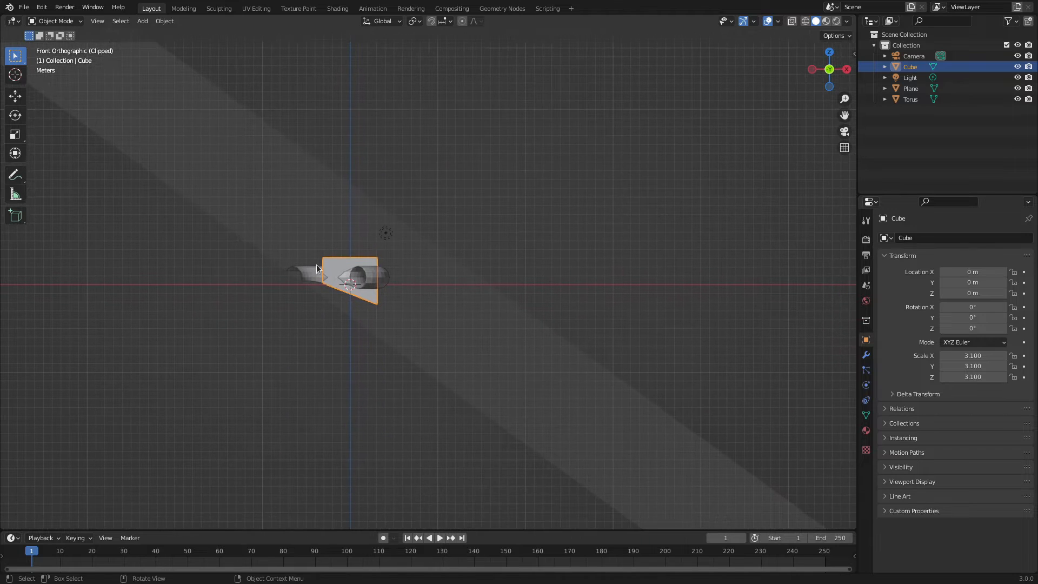
pyautogui.scroll(4, 316, 267)
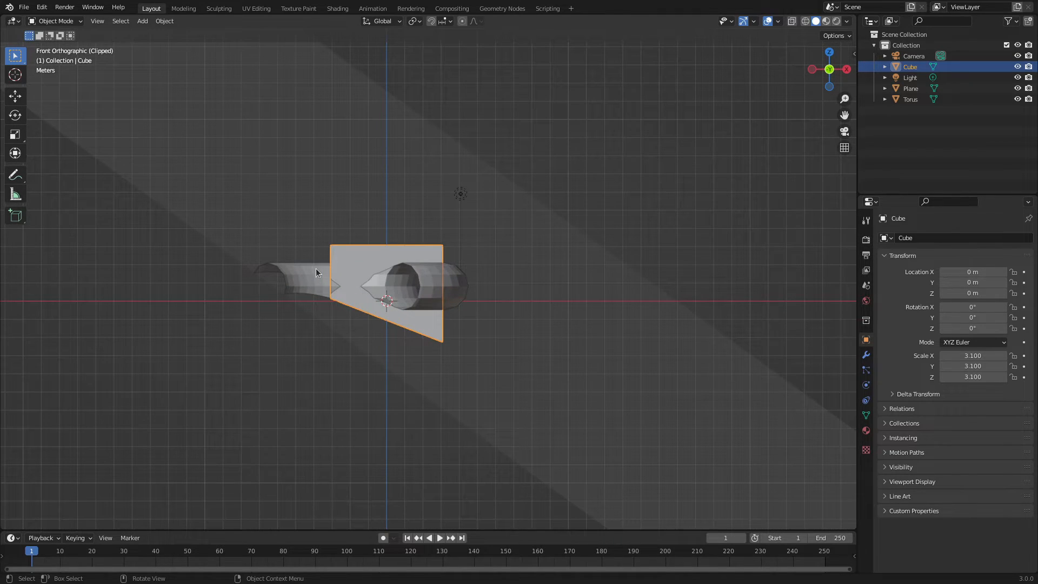
# - Switch to perspective projection and inspect the clipped cube, torus and plane from below, above and the side
pyautogui.press('KP_5')
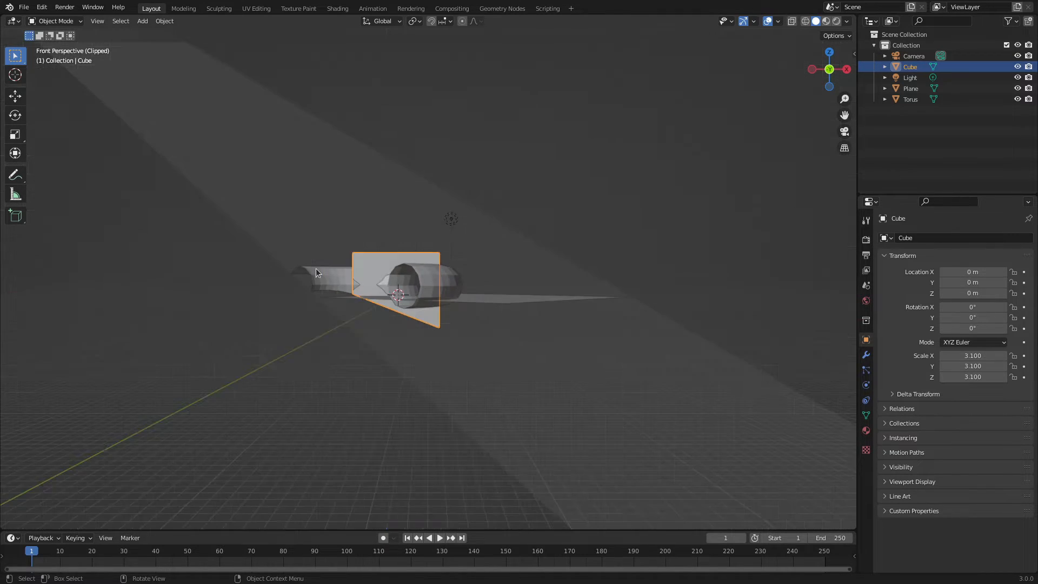
pyautogui.scroll(-4, 286, 300)
pyautogui.moveTo(216, 256)
pyautogui.mouseDown(button='middle')
pyautogui.moveTo(358, 308)
pyautogui.moveTo(377, 275)
pyautogui.moveTo(421, 293)
pyautogui.moveTo(255, 276)
pyautogui.moveTo(183, 254)
pyautogui.moveTo(215, 226)
pyautogui.moveTo(215, 242)
pyautogui.mouseUp(button='middle')
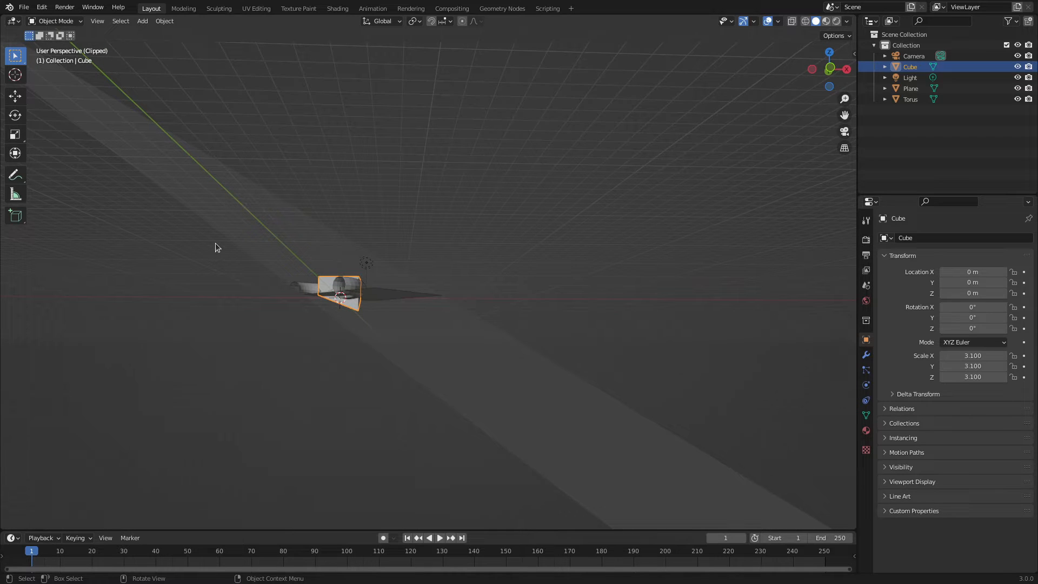
pyautogui.moveTo(290, 256); pyautogui.dragTo(451, 308, button='middle')
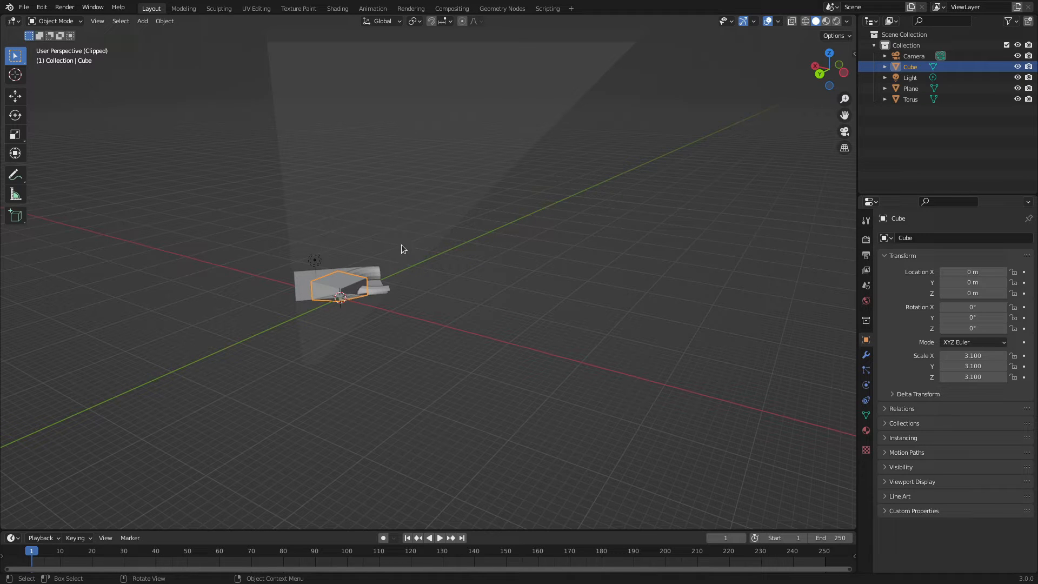
pyautogui.moveTo(421, 216); pyautogui.dragTo(375, 314, button='middle')
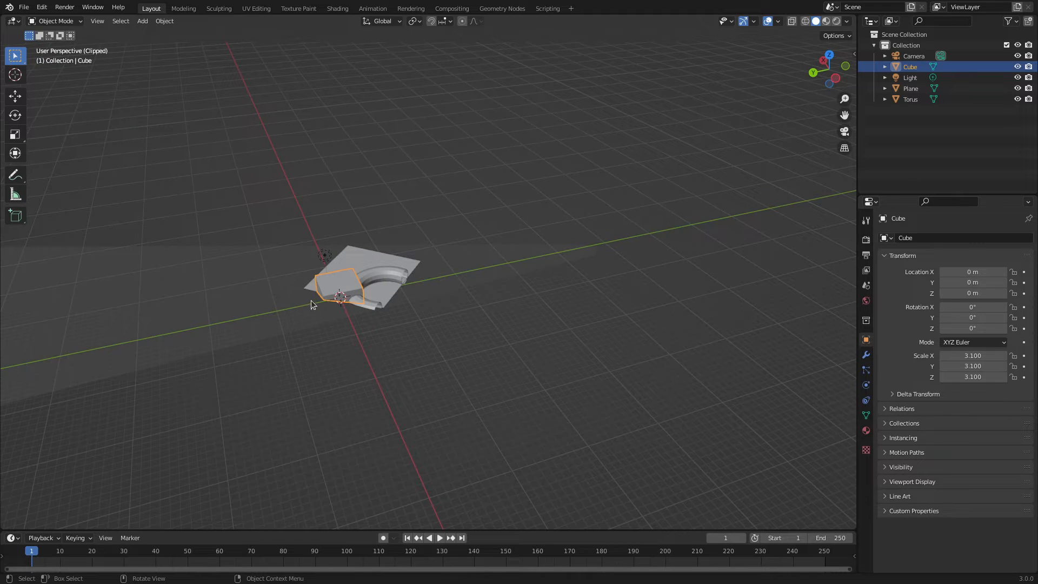
pyautogui.keyDown('shift'); pyautogui.moveTo(323, 287); pyautogui.dragTo(541, 332, button='middle'); pyautogui.keyUp('shift')
pyautogui.scroll(8, 435, 285)
# - Select the plane, check its clipped mesh in Edit Mode, and return to Object Mode
pyautogui.click(128, 366)
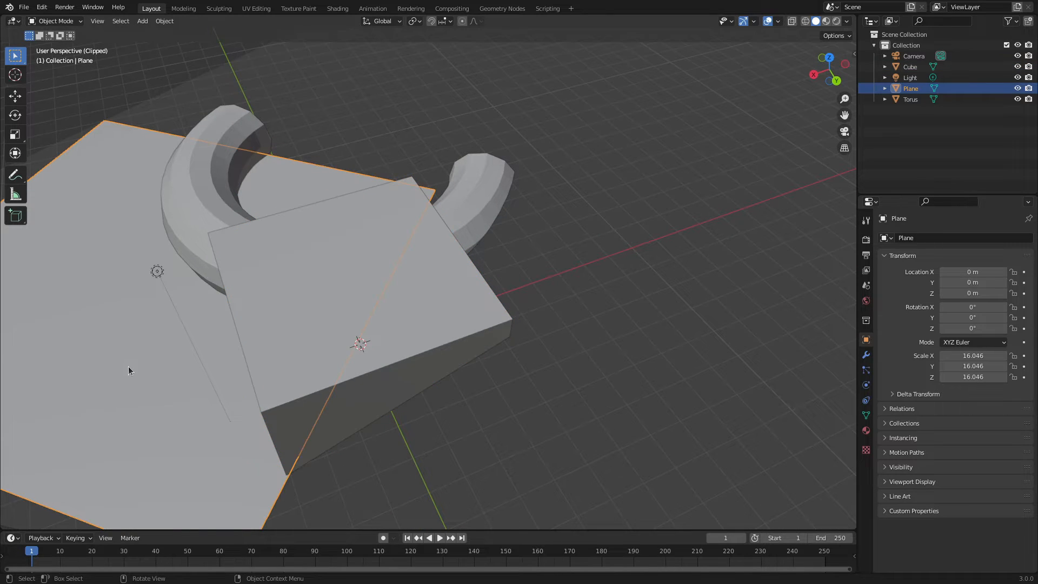
pyautogui.scroll(-2, 128, 366)
pyautogui.scroll(3, 128, 366)
pyautogui.moveTo(701, 280); pyautogui.dragTo(603, 277, button='middle')
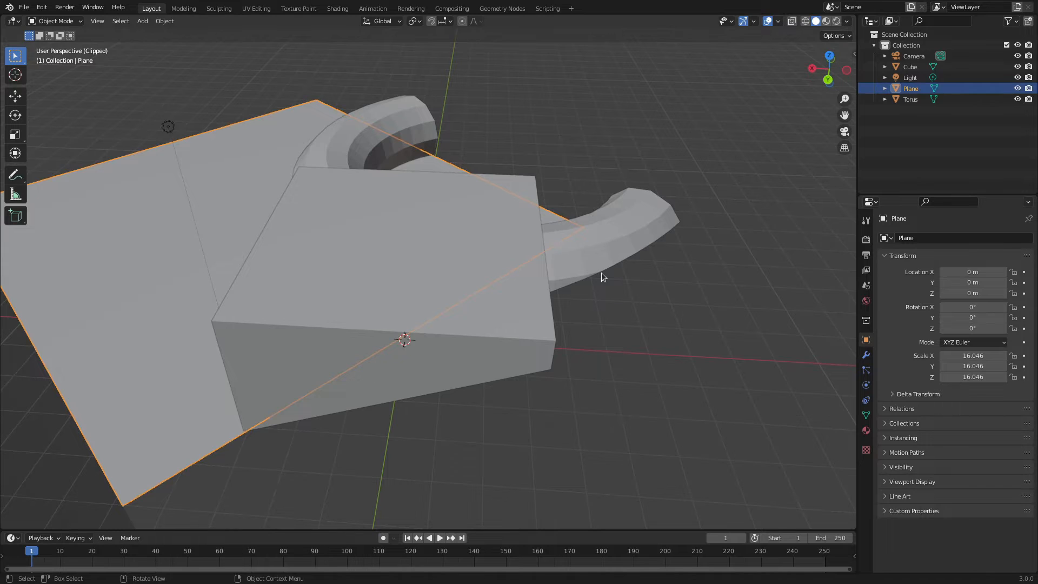
pyautogui.press('Tab')
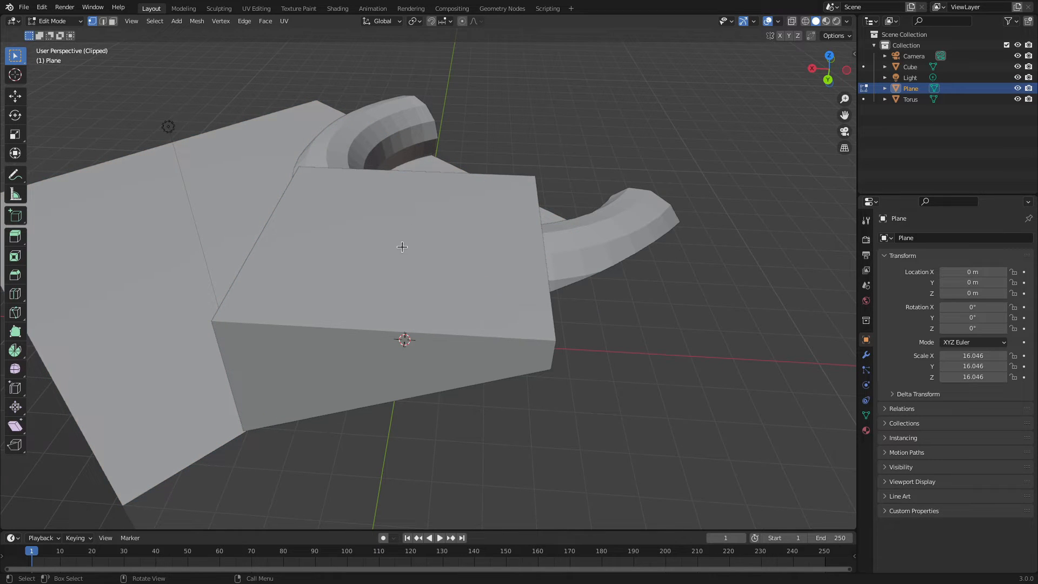
pyautogui.hotkey('alt', 'a')
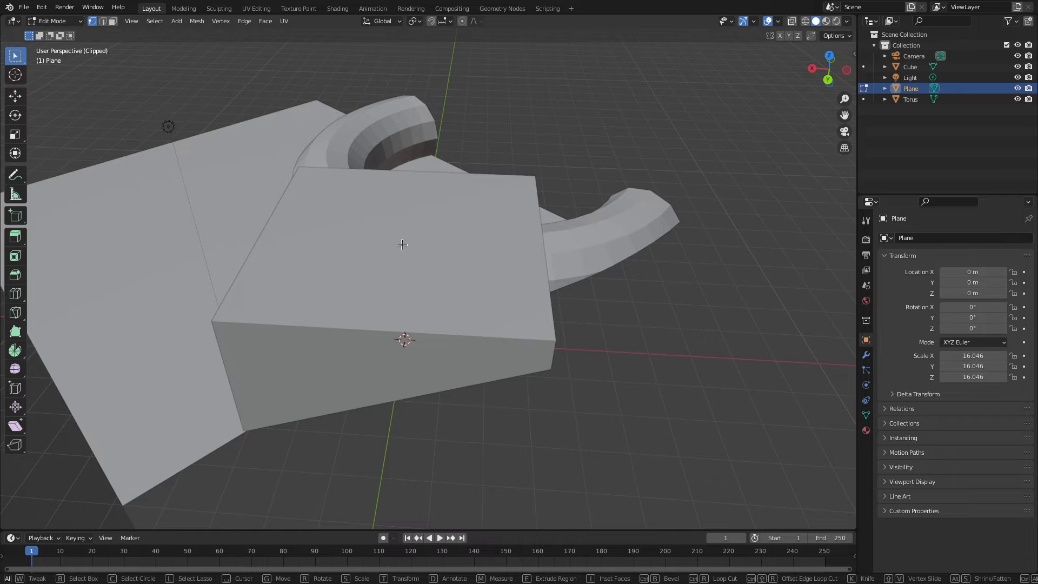
pyautogui.press('Tab')
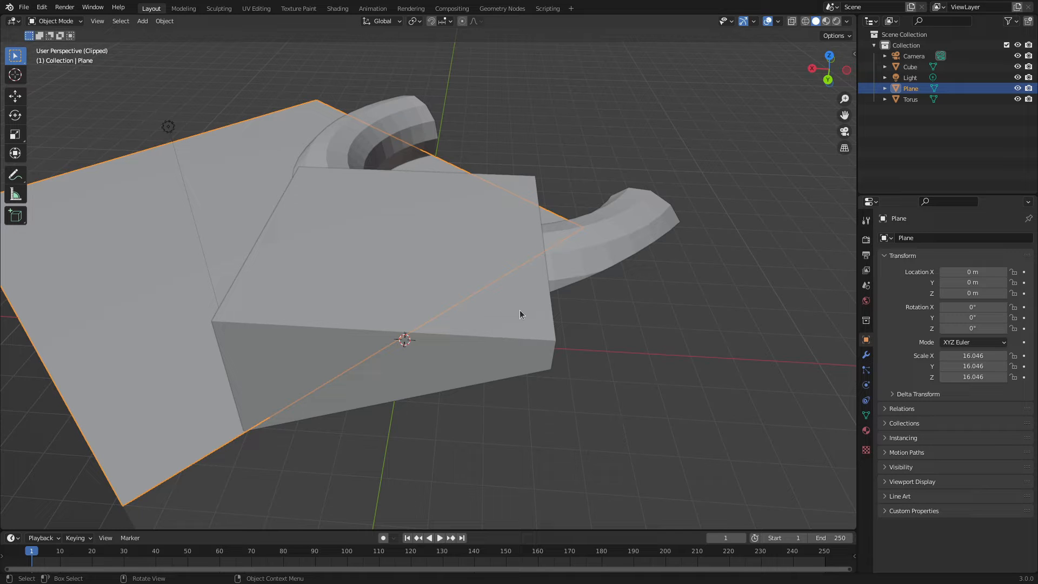
# - Select the clipped torus and enter Edit Mode, viewing the cut-open end of its mesh
pyautogui.moveTo(520, 315); pyautogui.dragTo(480, 256, button='middle')
pyautogui.click(285, 282)
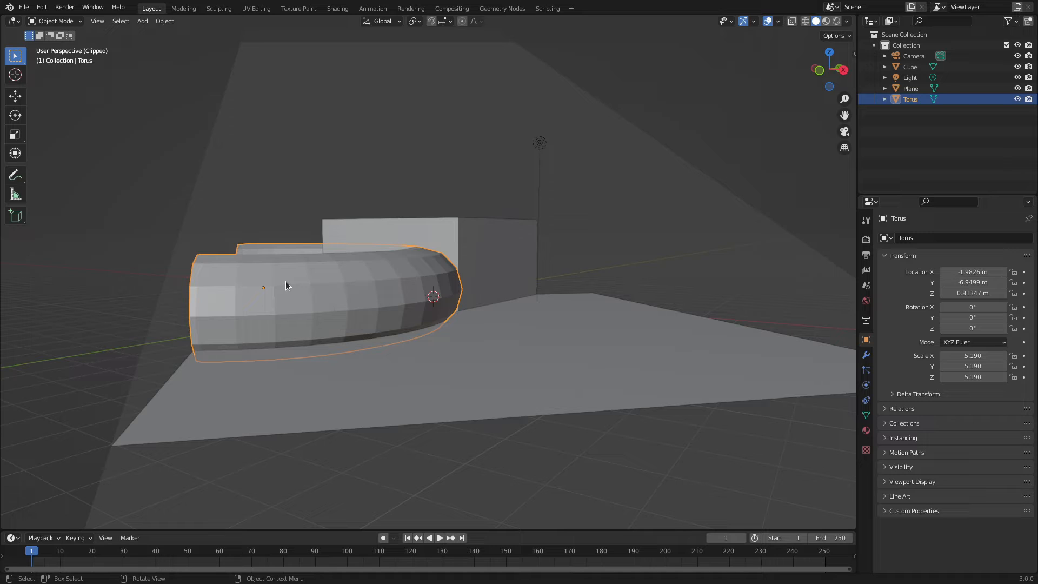
pyautogui.press('Tab')
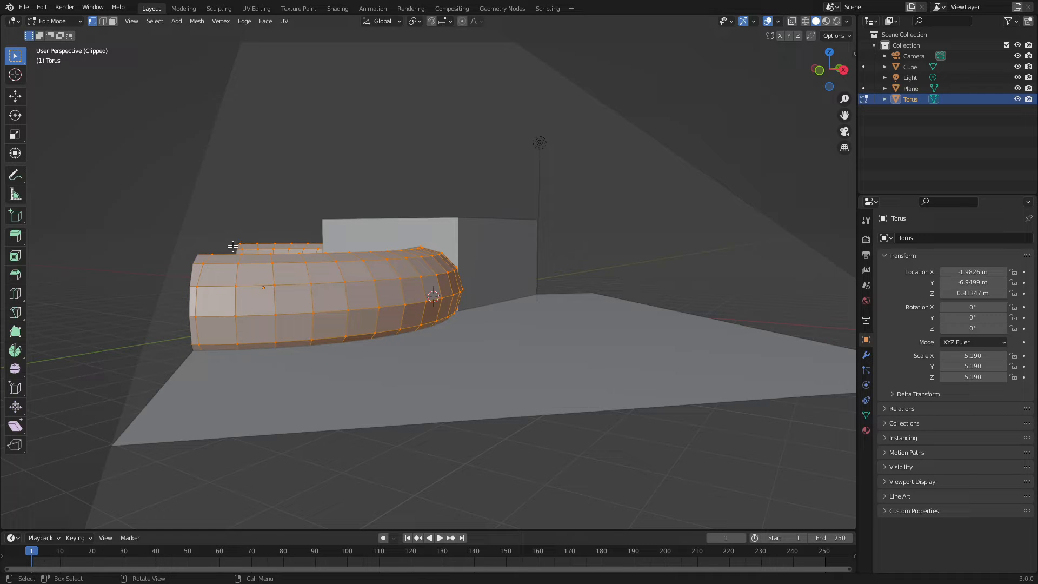
pyautogui.moveTo(245, 244); pyautogui.dragTo(318, 285, button='middle')
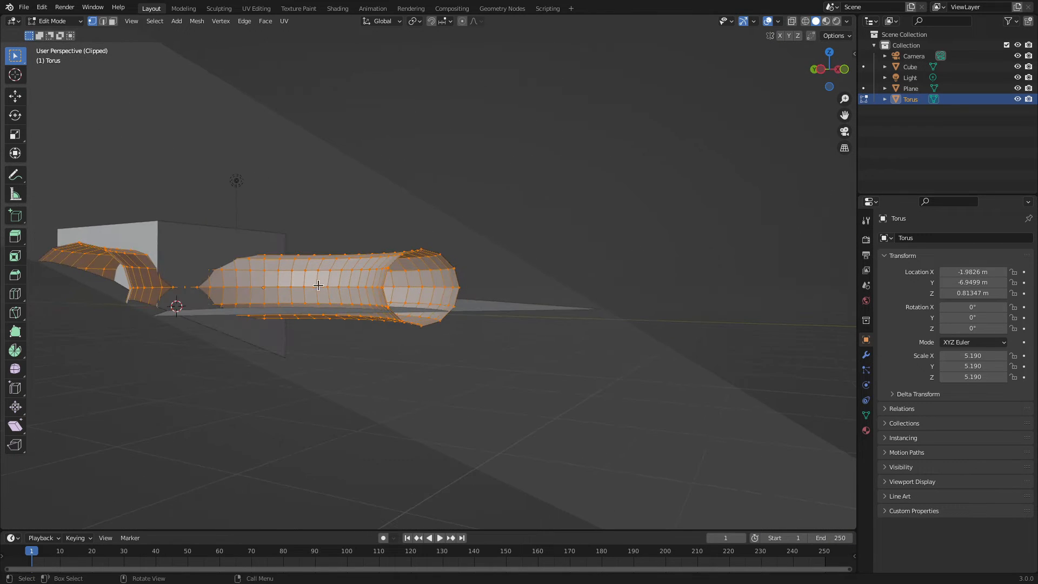
# - Box-select the upper vertices at the torus's cut-open end and extrude them upward by about 4 m
pyautogui.moveTo(313, 211); pyautogui.dragTo(536, 273)
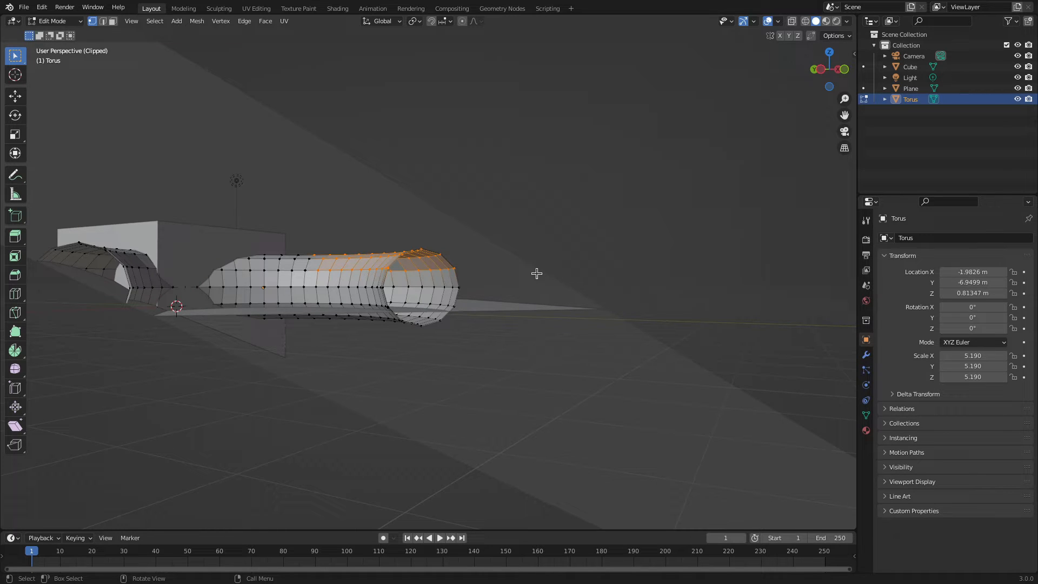
pyautogui.press('e')
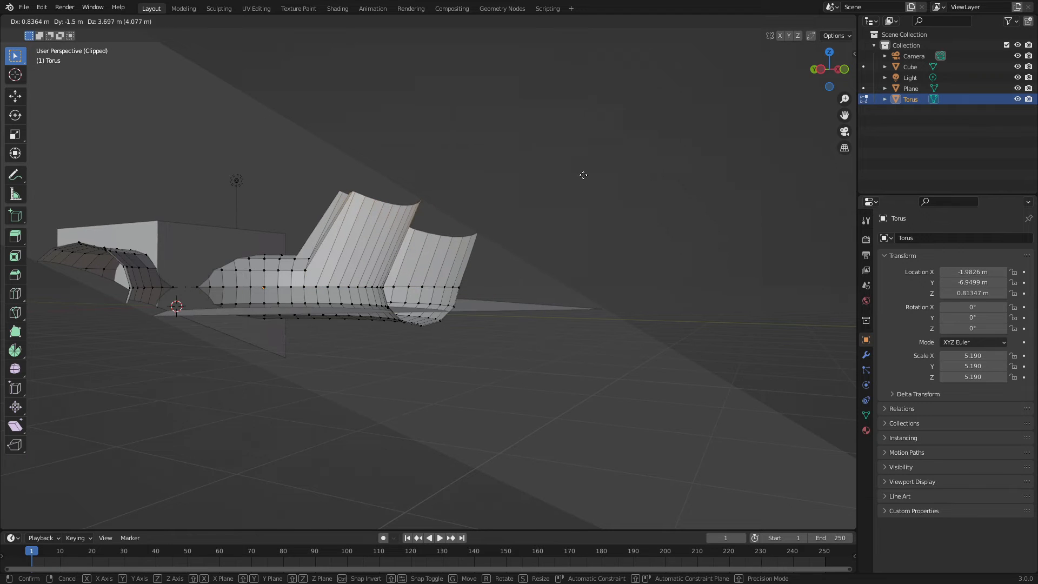
pyautogui.click(583, 175)
# - Select one vertex atop the unextruded torus section near the cube and enable proportional editing with Sphere falloff
pyautogui.moveTo(350, 255); pyautogui.dragTo(431, 380, button='middle')
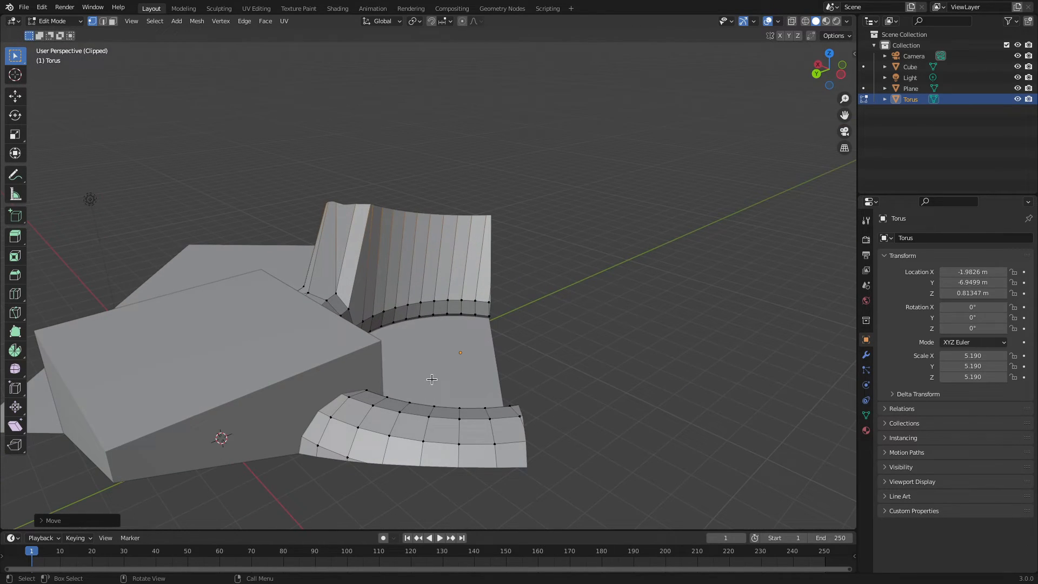
pyautogui.click(489, 418)
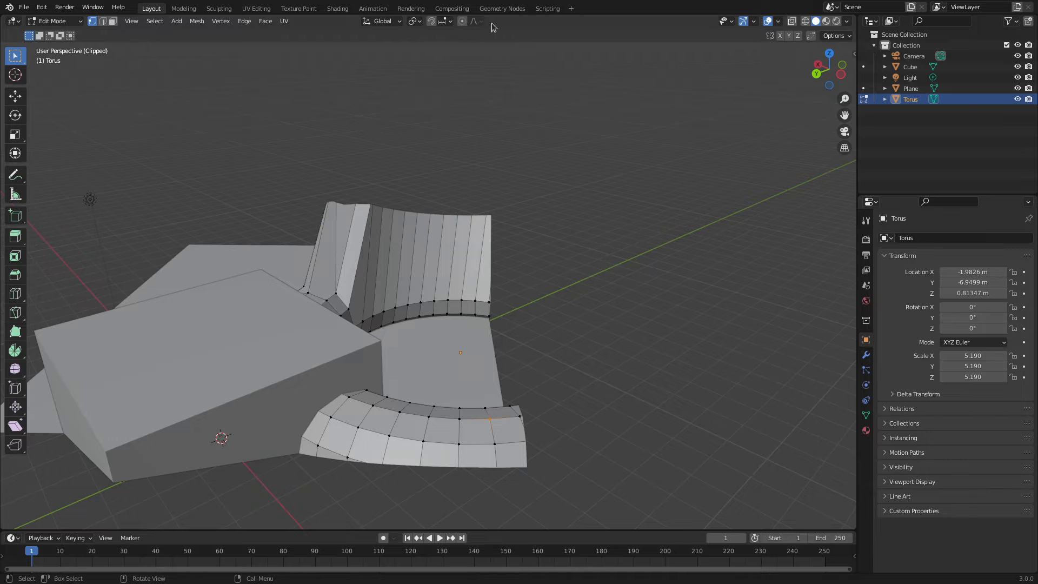
pyautogui.click(463, 21)
pyautogui.click(478, 21)
pyautogui.click(451, 81)
# - Move the selected torus vertex proportionally by about 0.74 m in X, -1 m in Y and 2.89 m in Z
pyautogui.scroll(3, 503, 439)
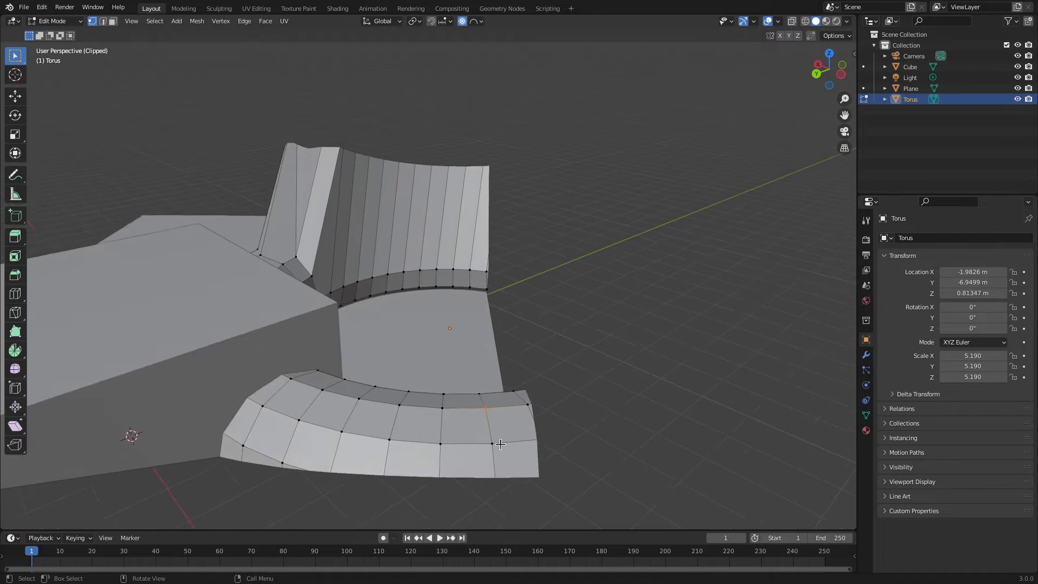
pyautogui.press('g')
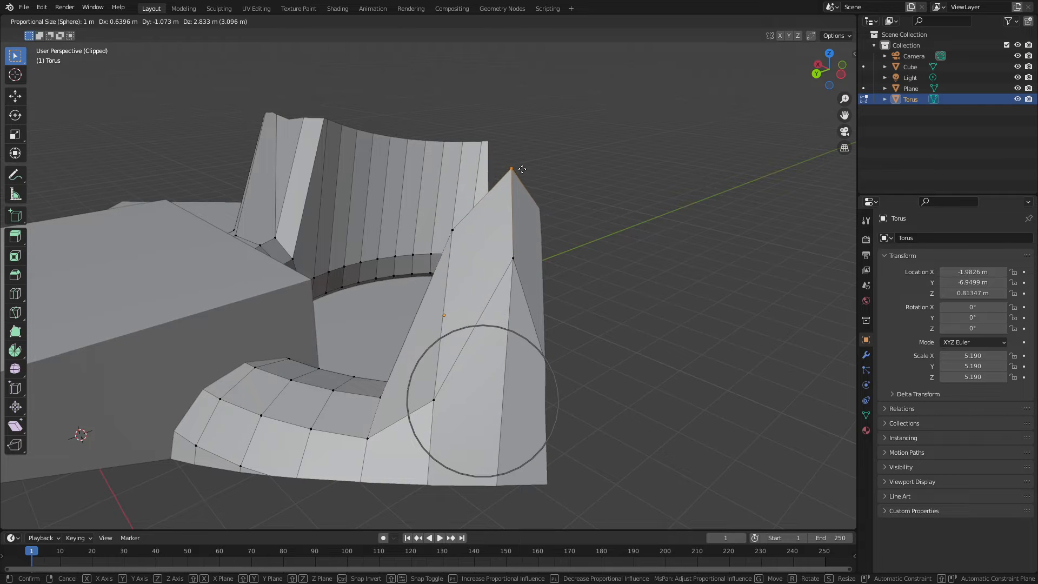
pyautogui.click(510, 170)
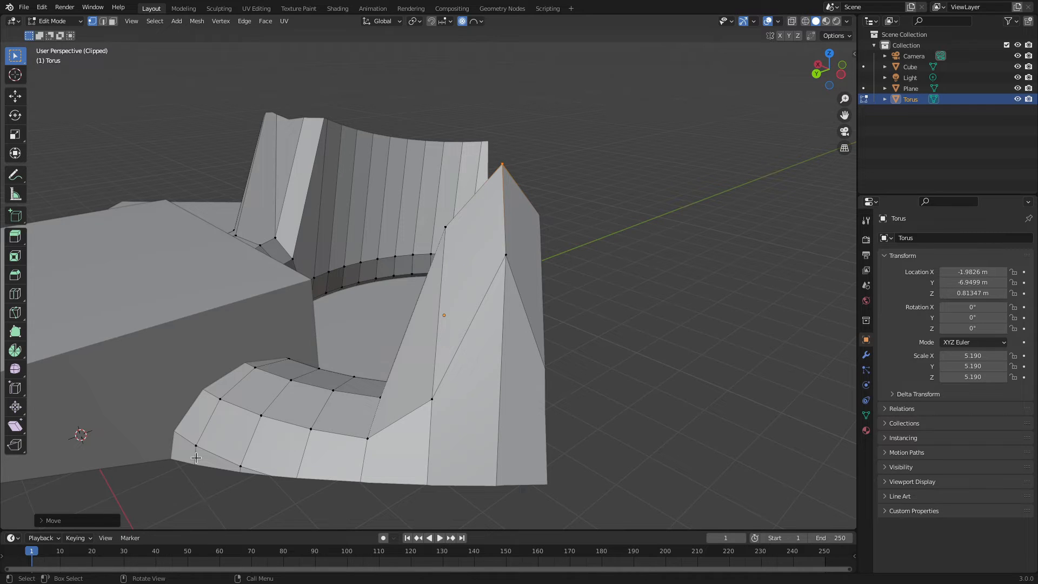
# - Increase the proportional size of the last vertex move so it pulls up a wider part of the torus
pyautogui.click(45, 521)
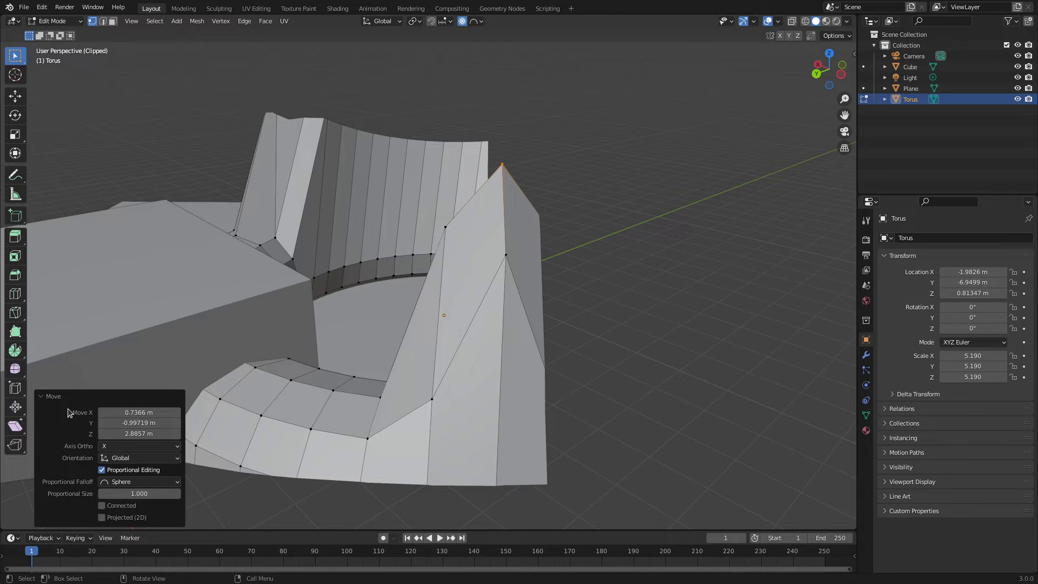
pyautogui.click(41, 397)
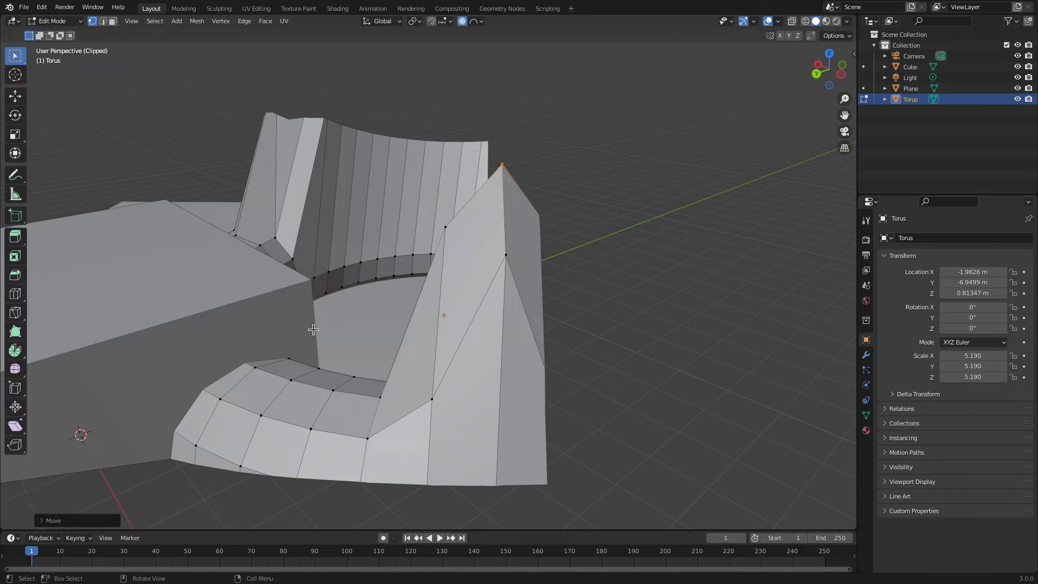
pyautogui.press('F9')
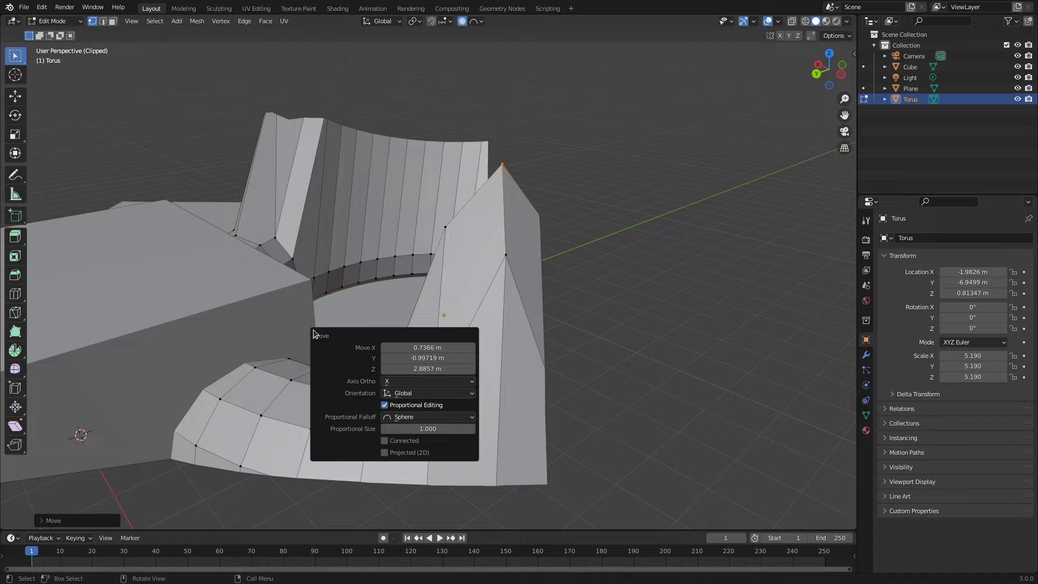
pyautogui.moveTo(348, 336); pyautogui.dragTo(202, 88)
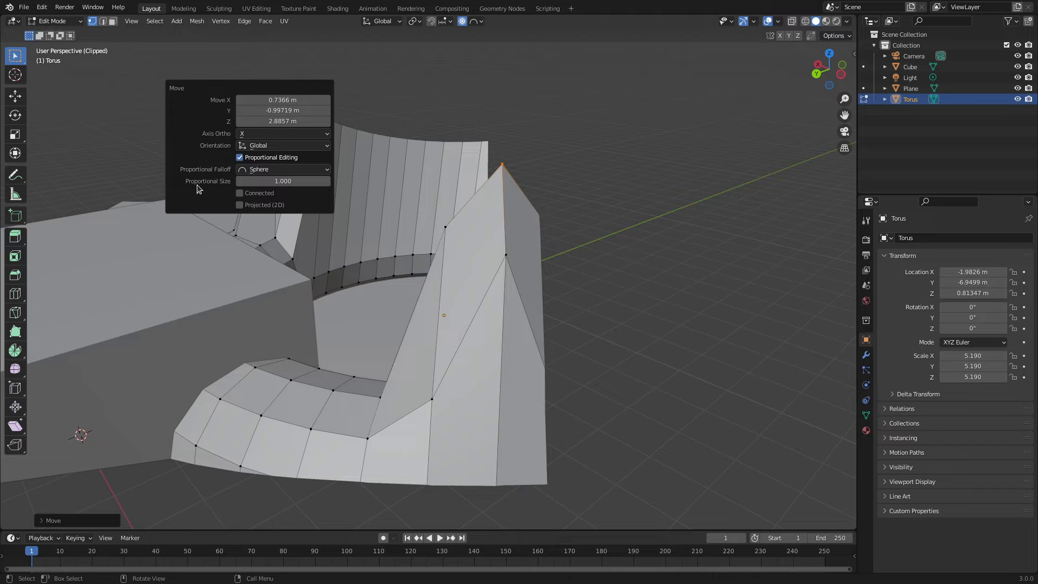
pyautogui.moveTo(269, 184); pyautogui.dragTo(386, 184)
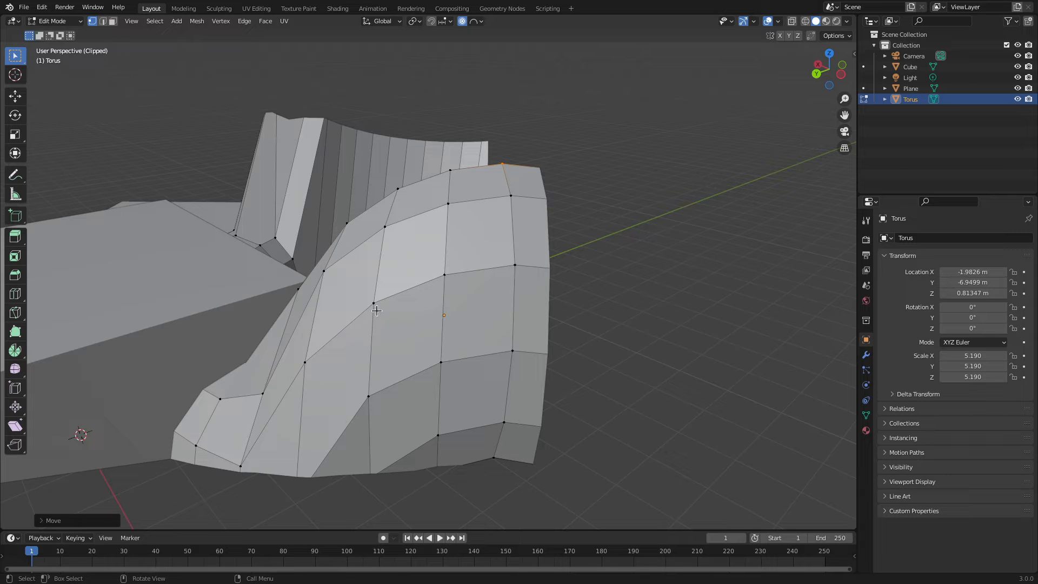
# - Clear the clipping region and inspect the complete edited torus from several angles
pyautogui.scroll(-4, 388, 293)
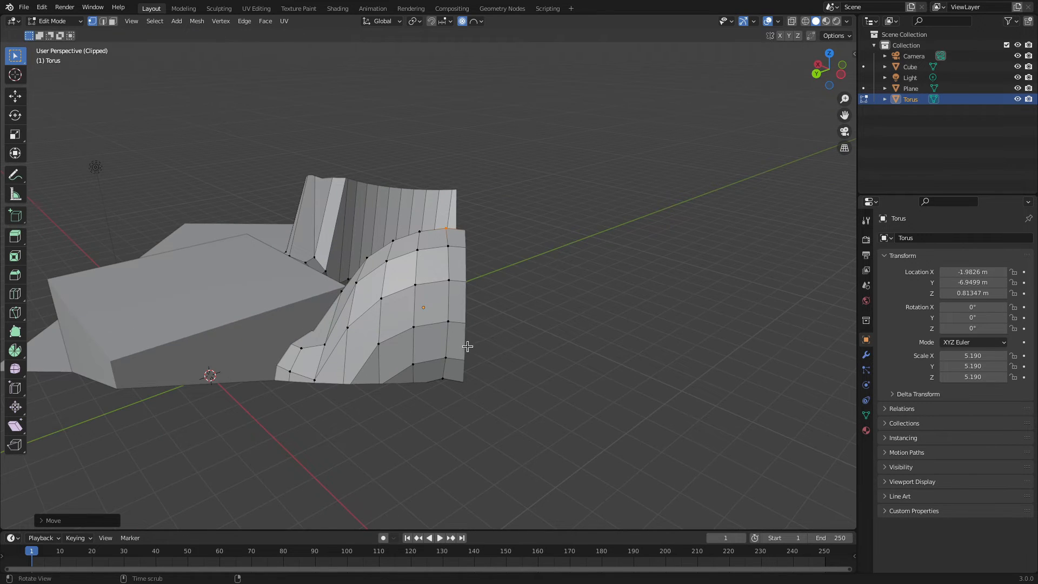
pyautogui.moveTo(468, 345); pyautogui.dragTo(405, 221, button='middle')
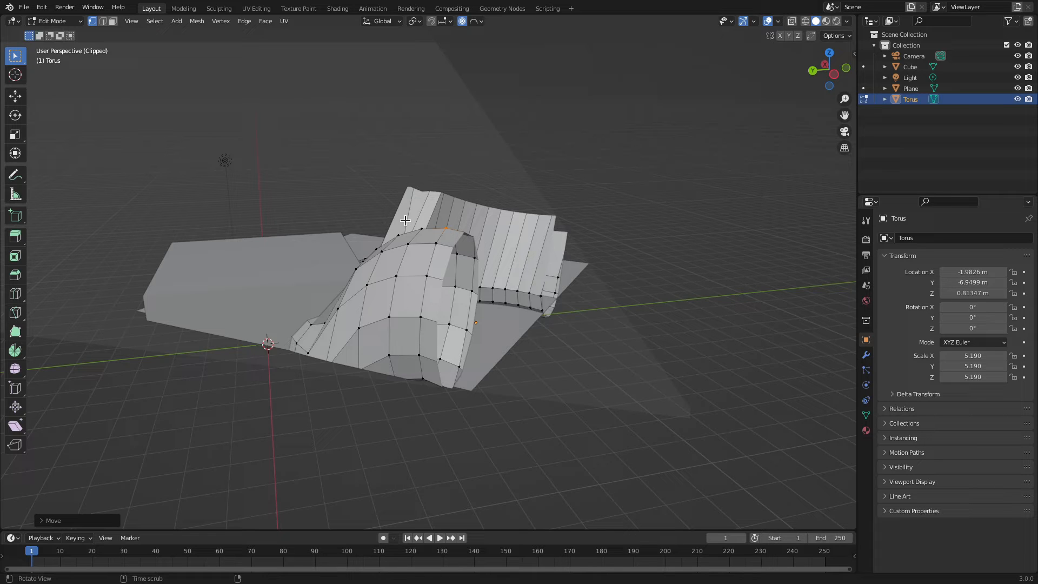
pyautogui.hotkey('alt', 'b')
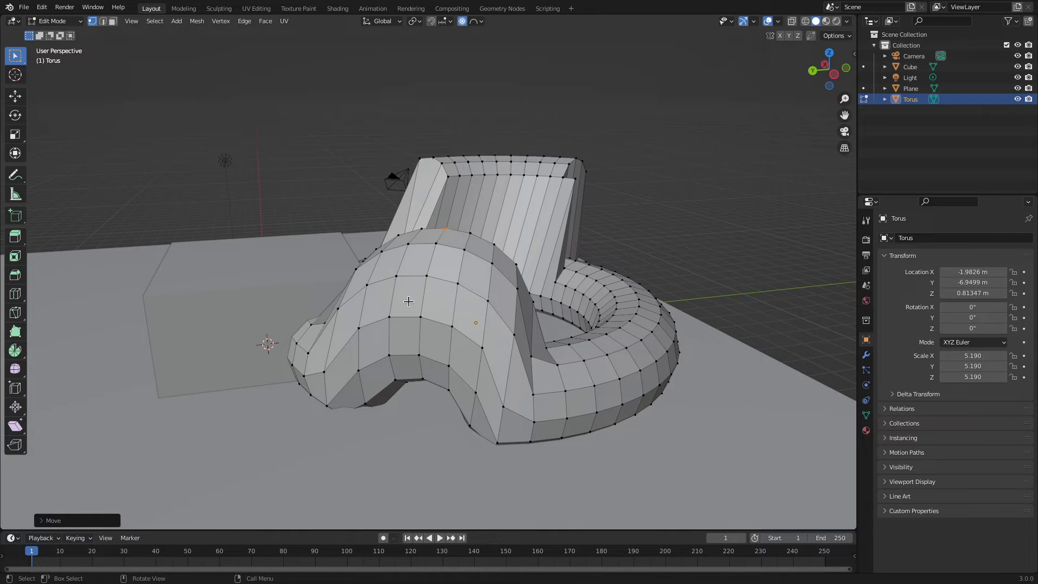
pyautogui.moveTo(408, 302); pyautogui.dragTo(492, 259, button='middle')
pyautogui.moveTo(671, 407); pyautogui.dragTo(667, 277, button='middle')
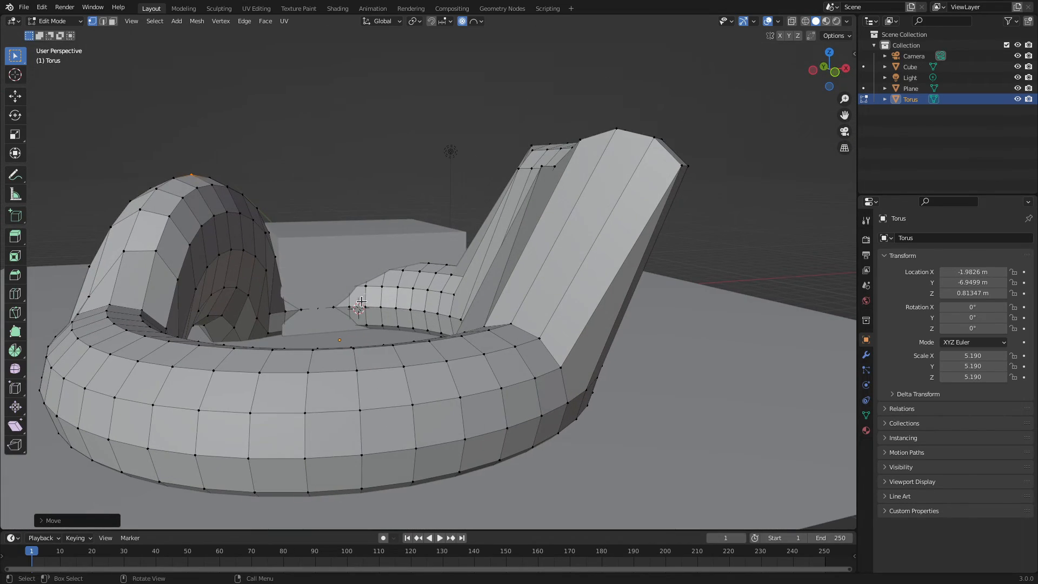
pyautogui.moveTo(362, 301); pyautogui.dragTo(393, 319, button='middle')
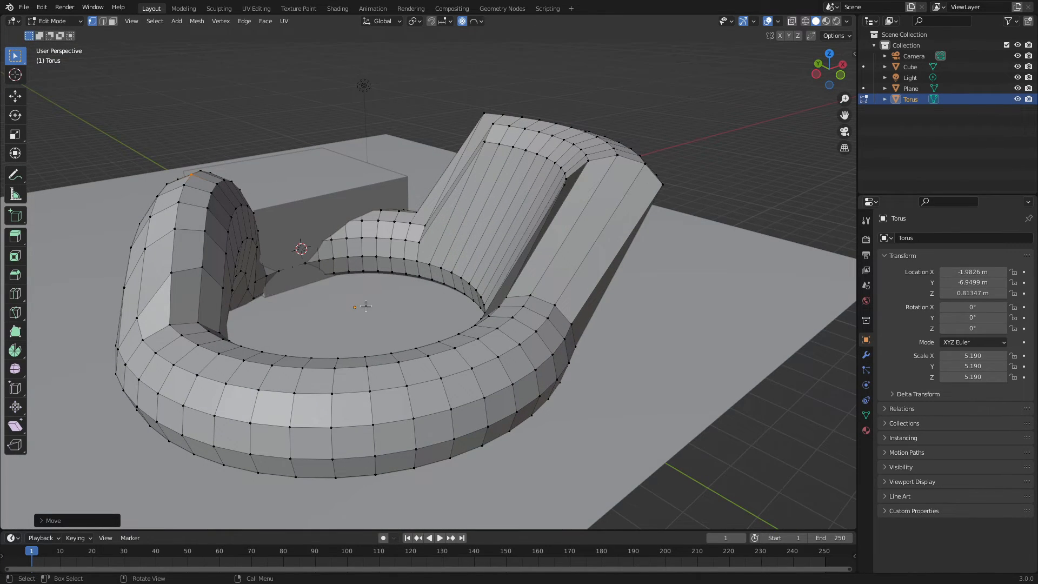
pyautogui.scroll(-5, 362, 292)
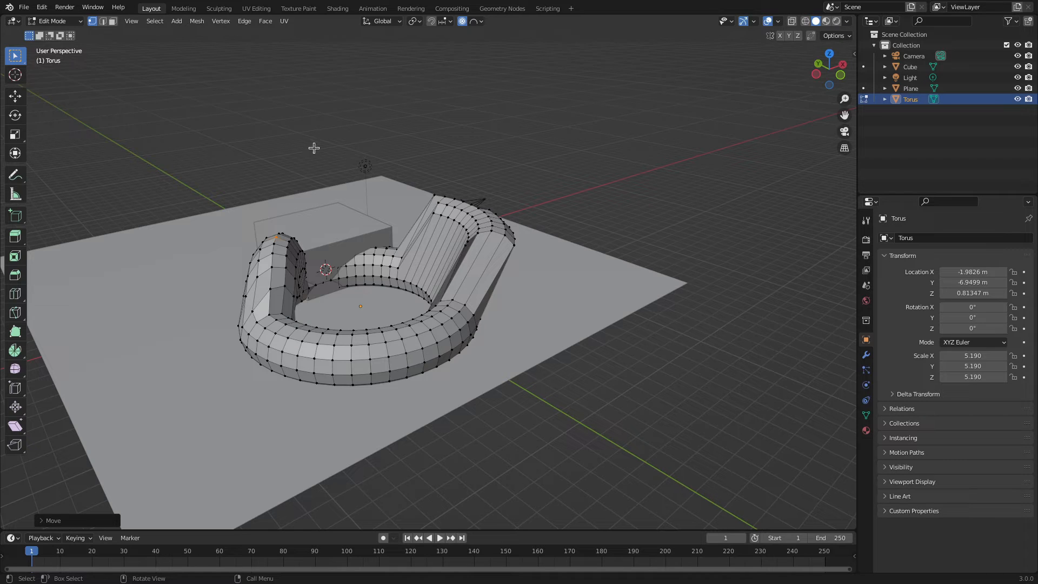
pyautogui.click(131, 21)
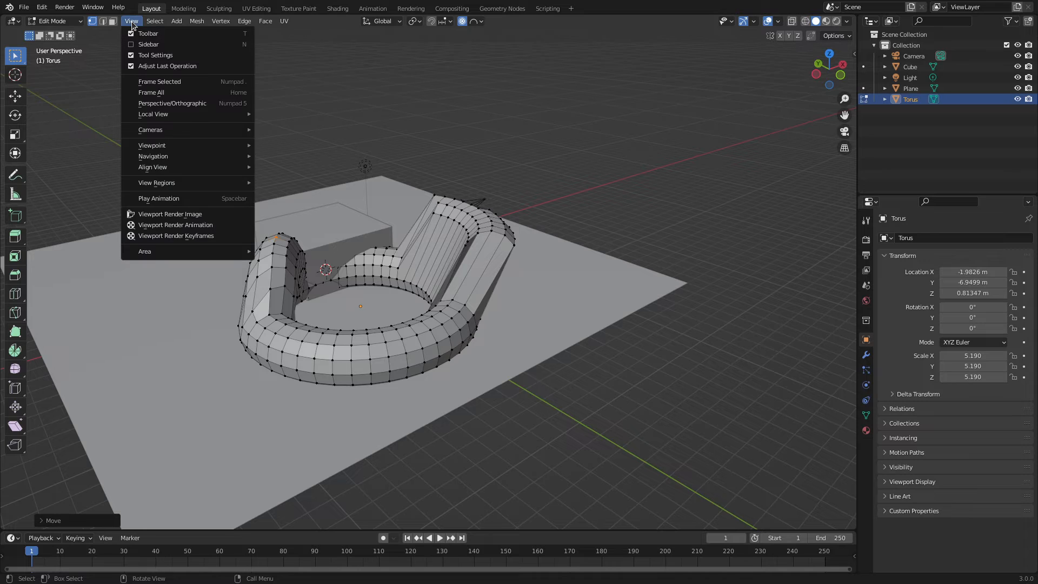
pyautogui.moveTo(178, 181)
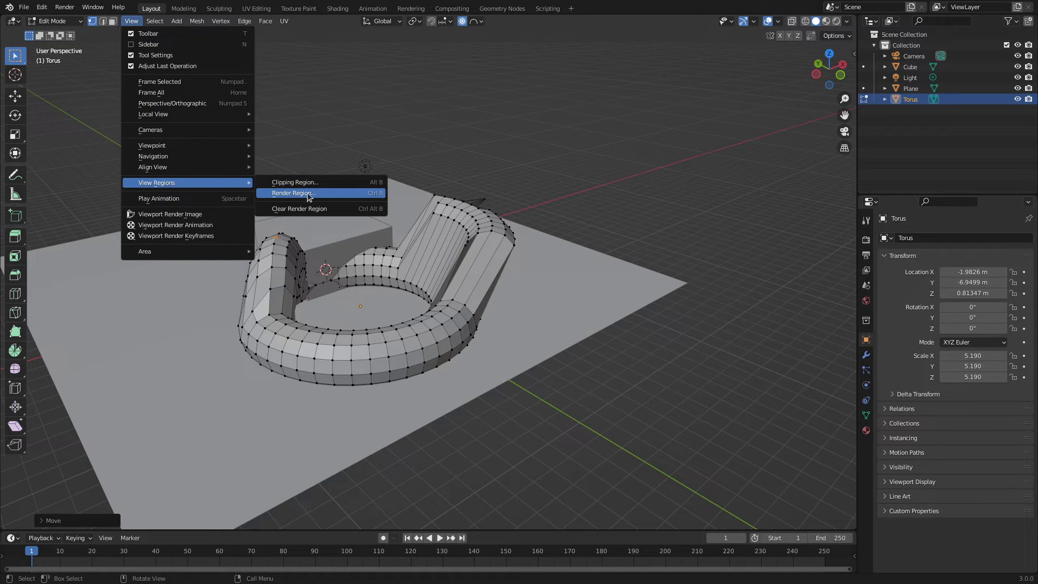
pyautogui.click(371, 195)
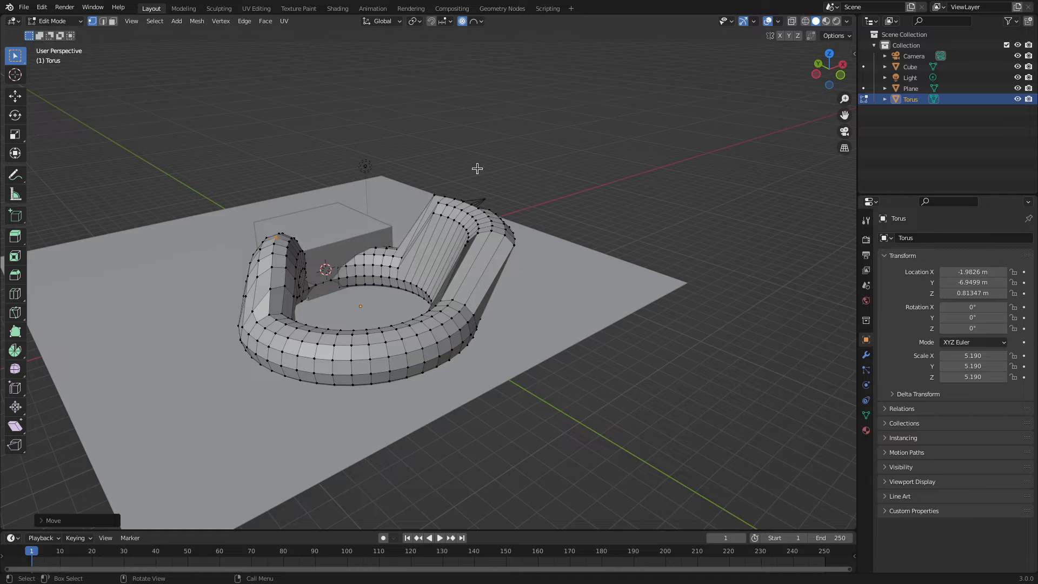
# - Switch the viewport to Rendered shading and inspect the cube and torus from several angles
pyautogui.click(838, 22)
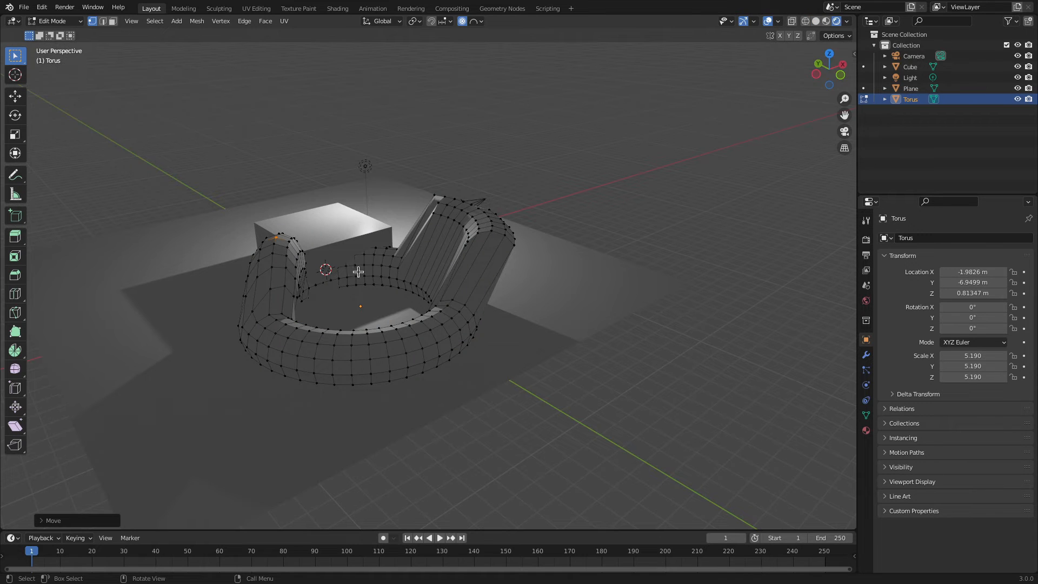
pyautogui.moveTo(303, 268); pyautogui.dragTo(360, 255, button='middle')
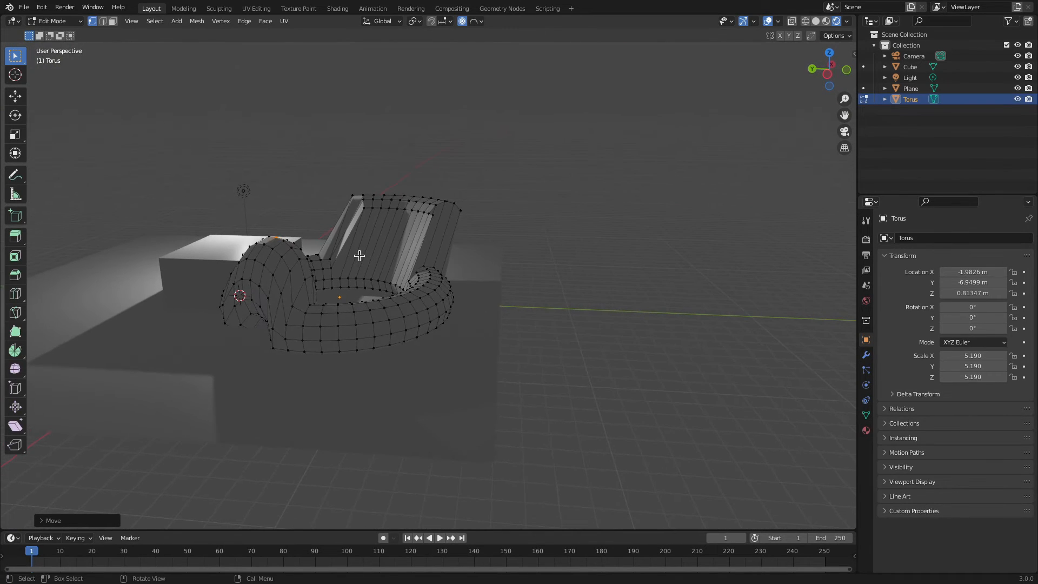
pyautogui.moveTo(409, 279); pyautogui.dragTo(324, 296, button='middle')
pyautogui.scroll(4, 346, 271)
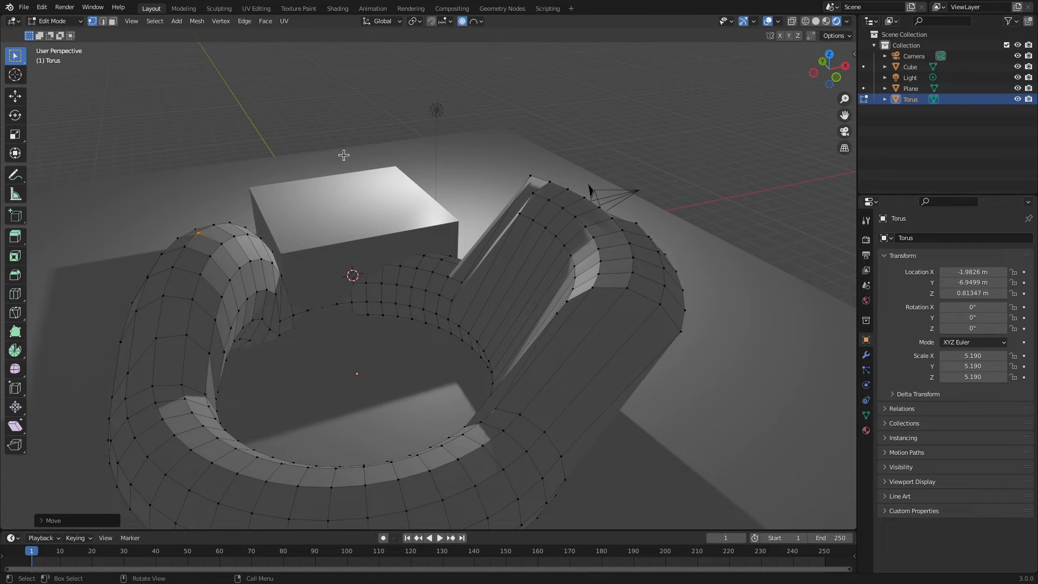
# - Return the torus to Object Mode and draw a render region over most of the cube and the torus's raised section
pyautogui.hotkey('ctrl', 'b')
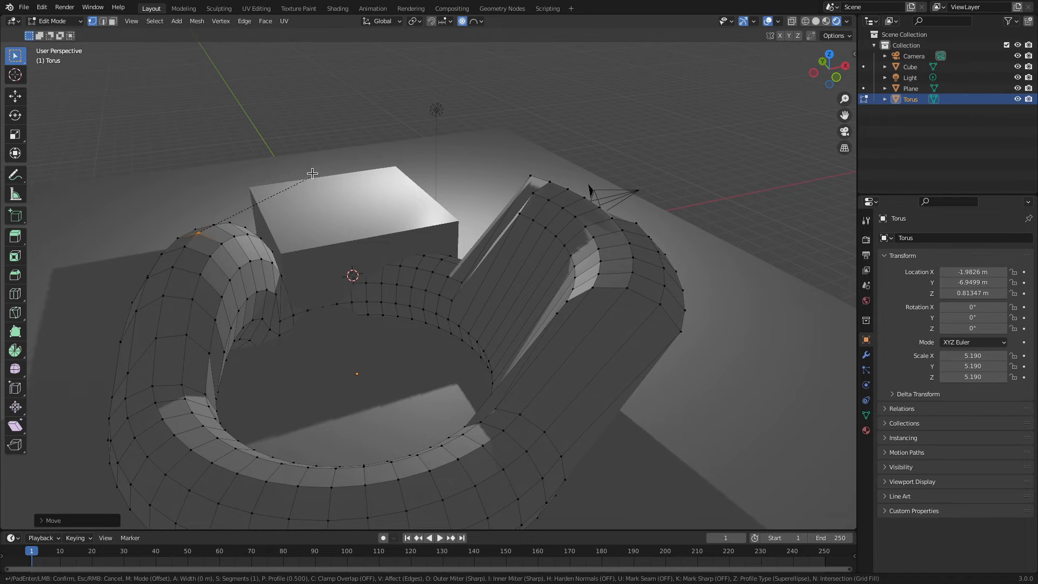
pyautogui.press('Escape')
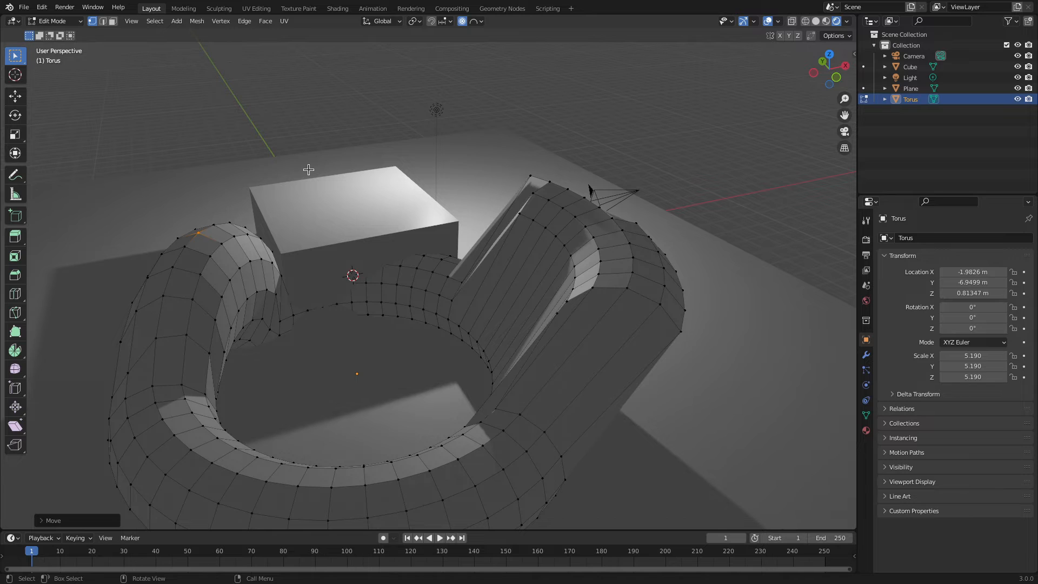
pyautogui.press('Tab')
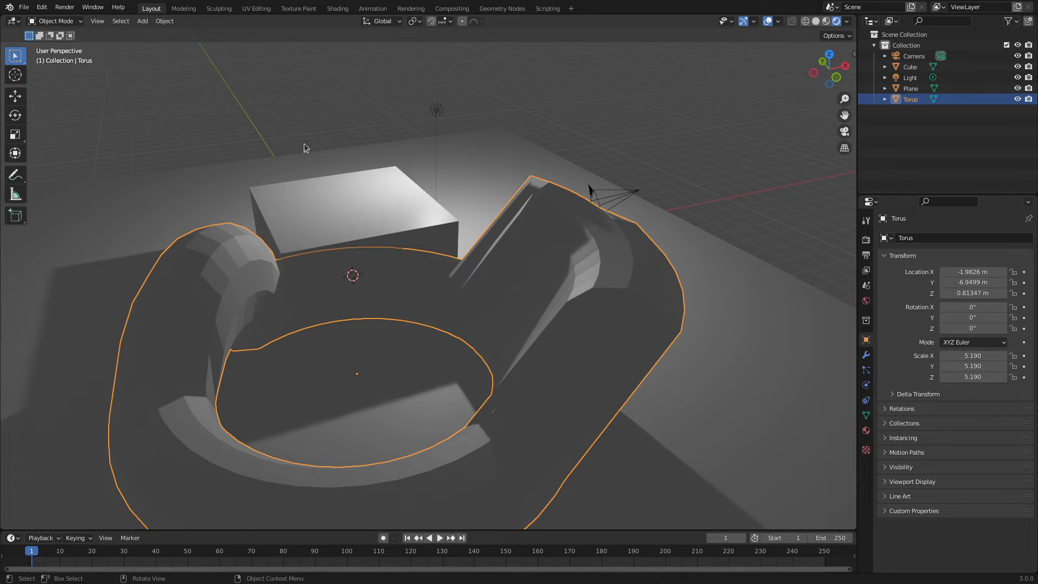
pyautogui.press('b')
pyautogui.moveTo(304, 143); pyautogui.dragTo(548, 310)
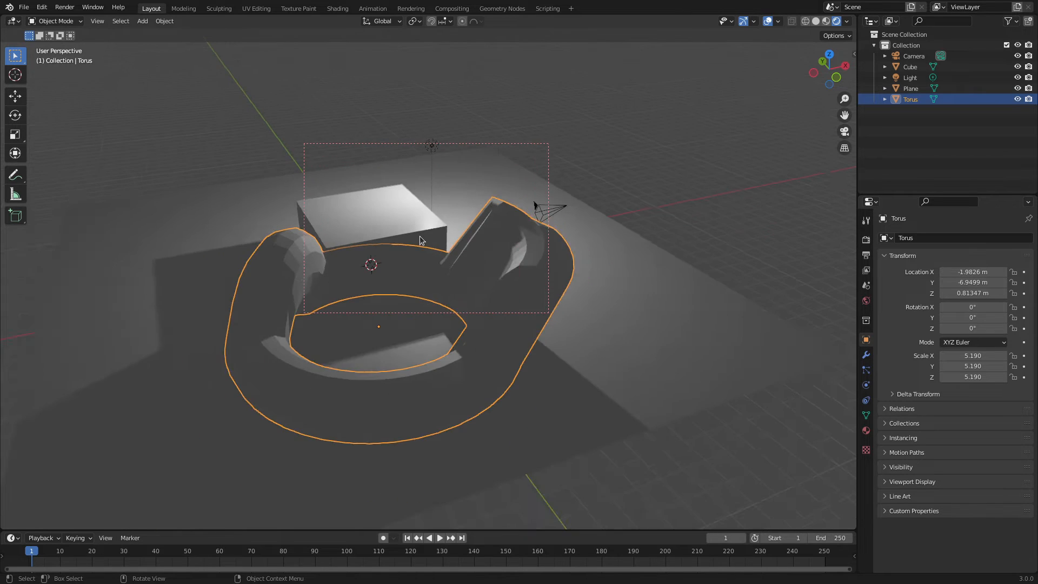
# - Select objects inside and outside the render region in turn, including the cube and the torus
pyautogui.click(430, 204)
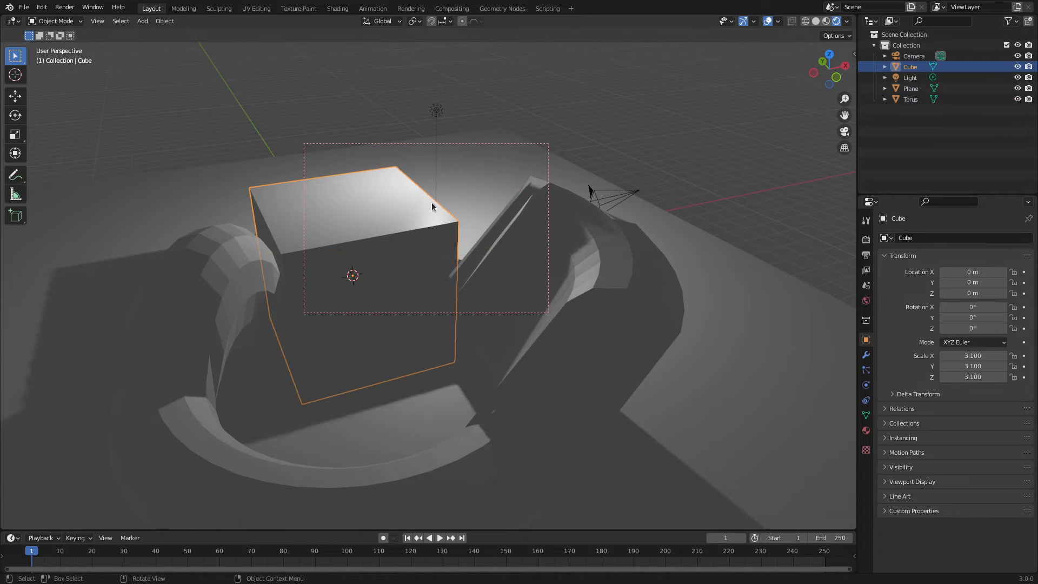
pyautogui.click(577, 285)
pyautogui.click(555, 161)
pyautogui.click(215, 272)
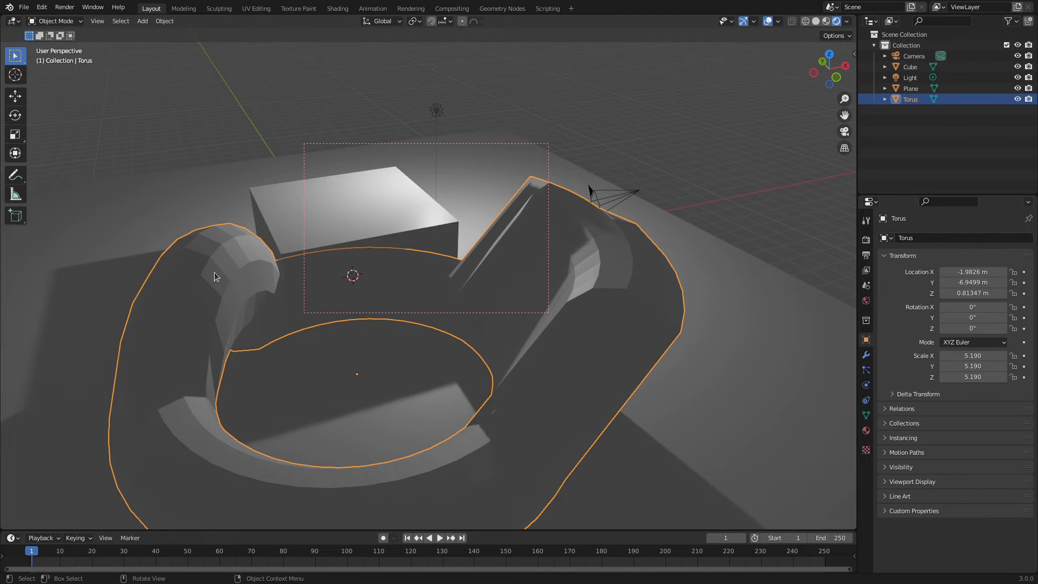
pyautogui.click(286, 222)
# - View the cube from its opposite side and draw a render region around its upper part
pyautogui.keyDown('alt'); pyautogui.moveTo(397, 240); pyautogui.dragTo(379, 263); pyautogui.keyUp('alt')
pyautogui.keyDown('alt'); pyautogui.scroll(-1, 379, 263); pyautogui.keyUp('alt')
pyautogui.scroll(-1, 379, 263)
pyautogui.scroll(1, 377, 263)
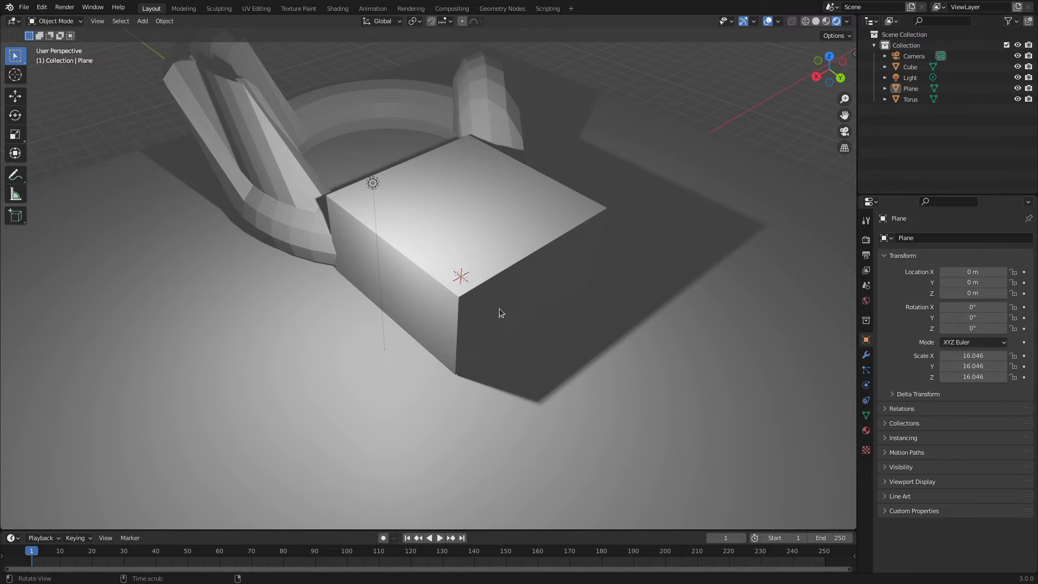
pyautogui.keyDown('alt'); pyautogui.moveTo(499, 313); pyautogui.dragTo(550, 297); pyautogui.keyUp('alt')
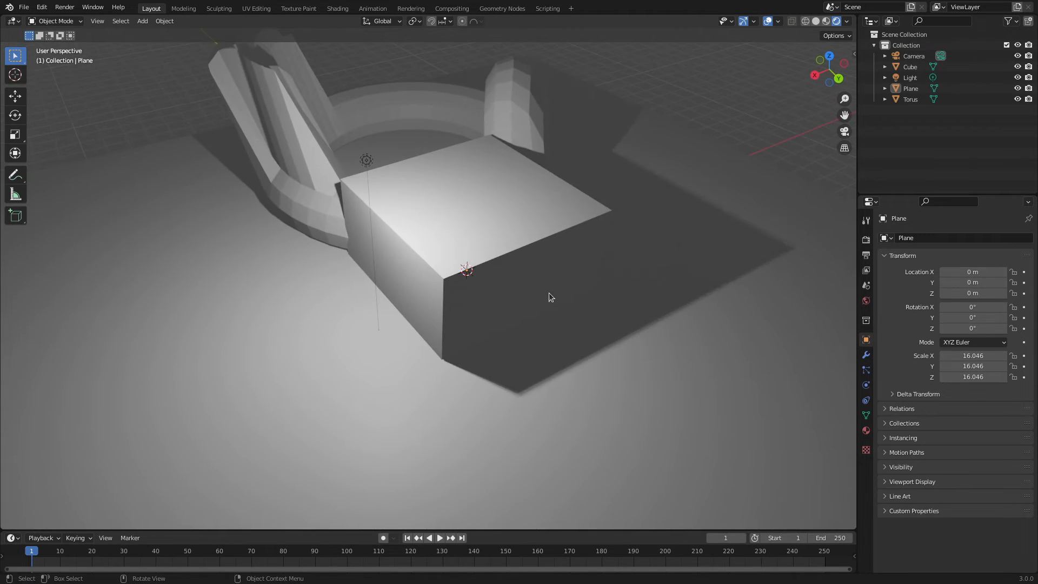
pyautogui.press('b')
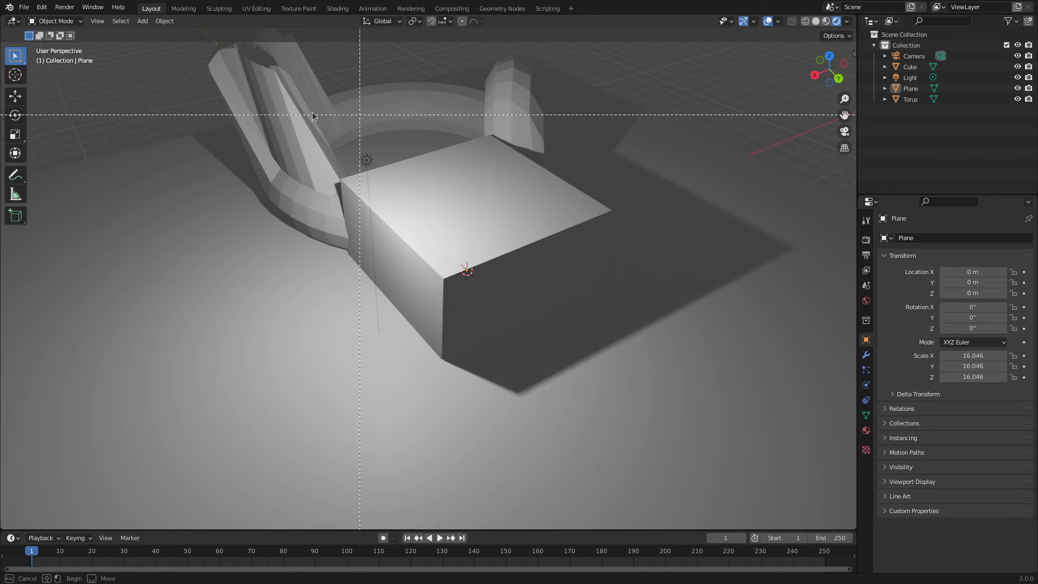
pyautogui.moveTo(306, 134); pyautogui.dragTo(567, 300)
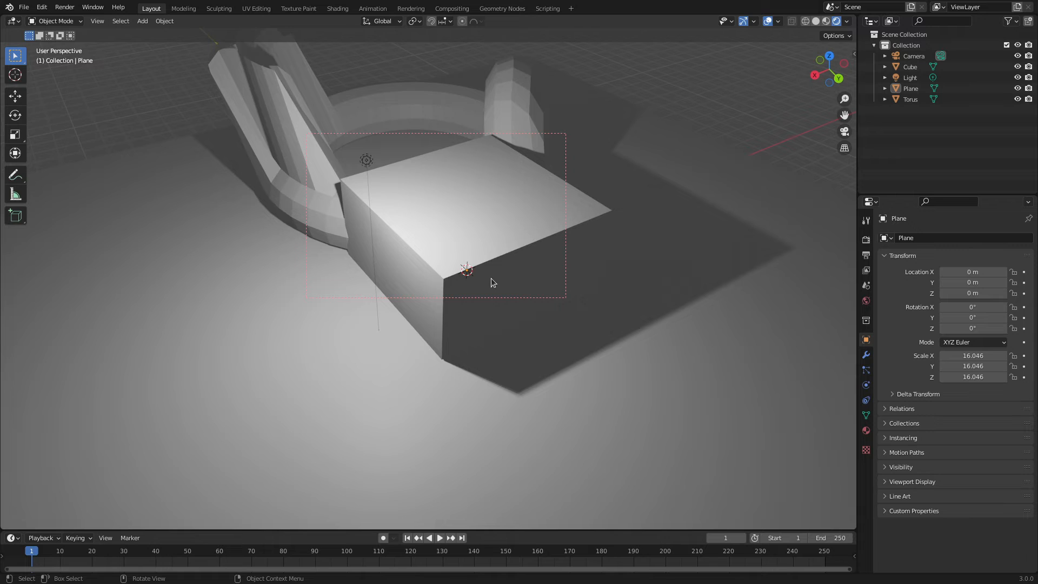
# - Show the viewport's View settings, clear the render region, and toggle the Render Region option on and off
pyautogui.press('n')
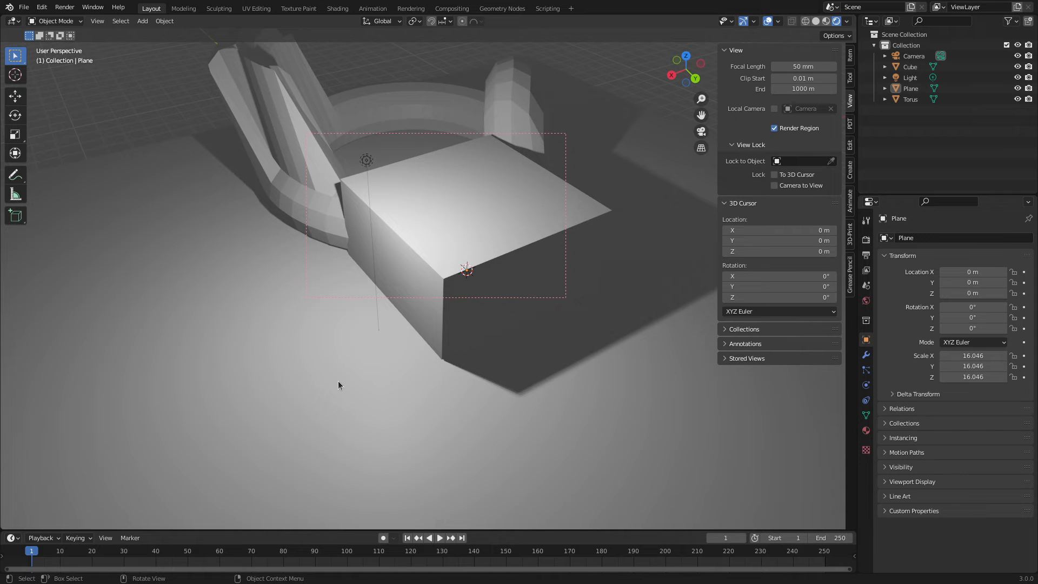
pyautogui.hotkey('ctrl', 'alt', 'b')
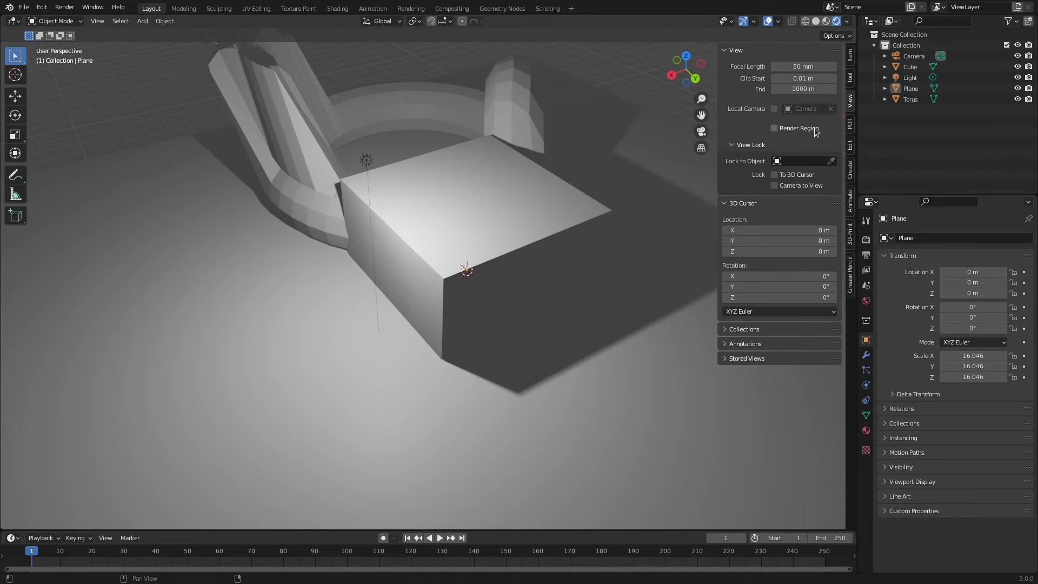
pyautogui.click(774, 128)
pyautogui.click(775, 128)
# - Draw a new render region around the upper part of the cube and hide the View settings
pyautogui.hotkey('ctrl', 'b')
pyautogui.moveTo(318, 141); pyautogui.dragTo(557, 306)
pyautogui.press('n')
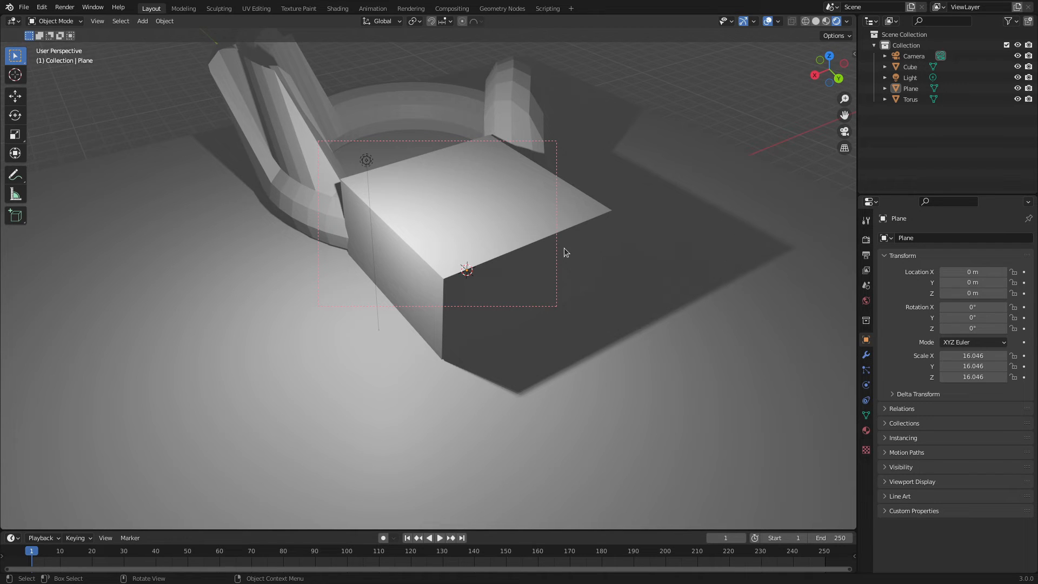
# - Set the scene's render engine to Workbench and inspect how the viewport treats the render region
pyautogui.click(867, 221)
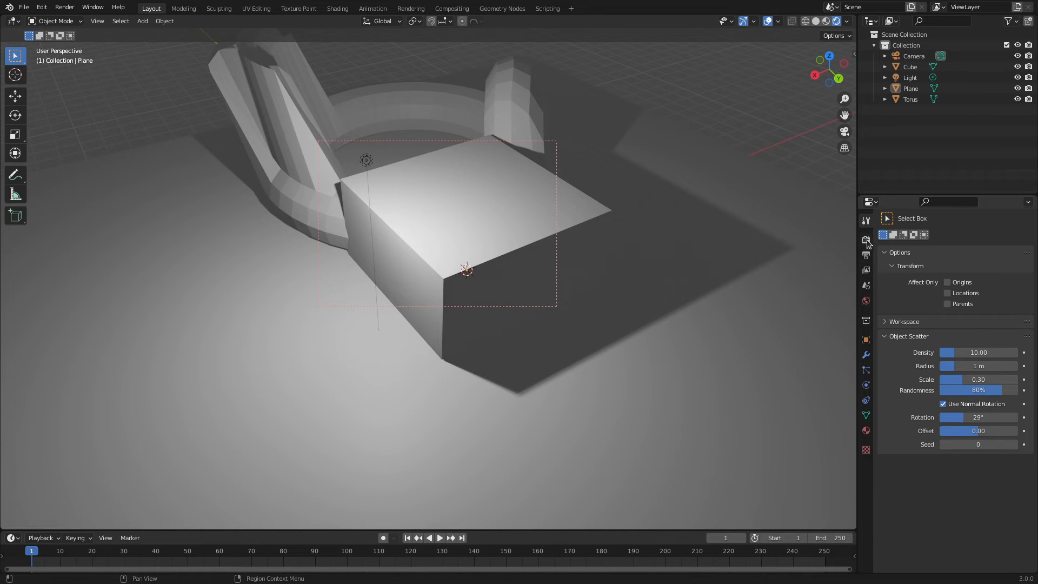
pyautogui.click(867, 240)
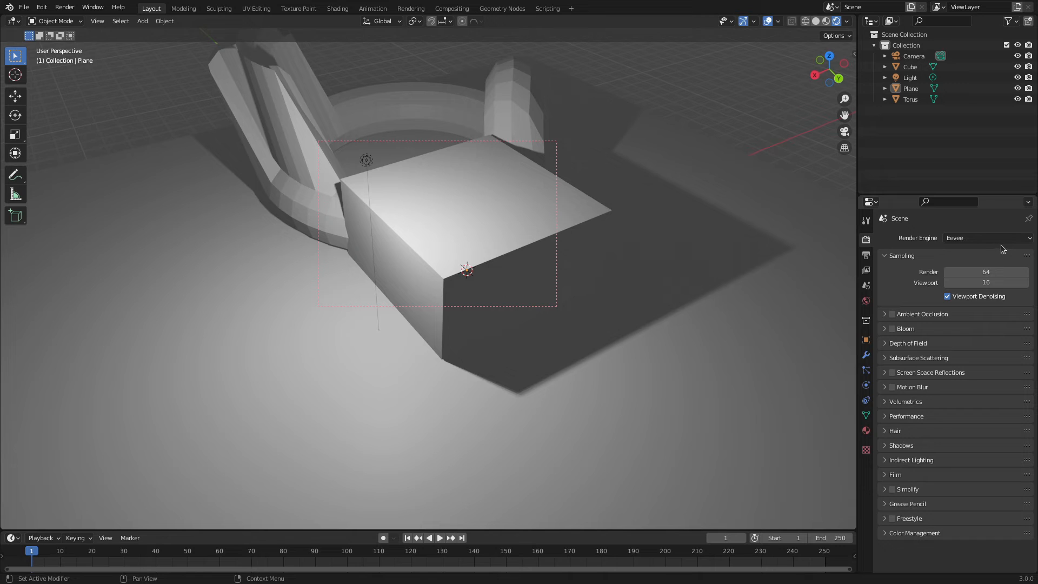
pyautogui.click(1031, 240)
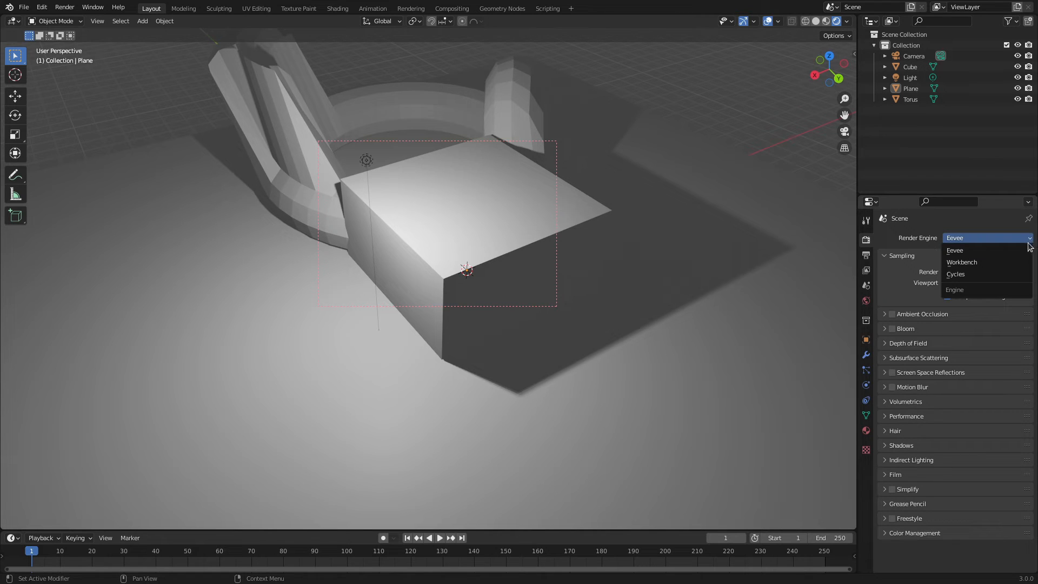
pyautogui.click(983, 264)
pyautogui.scroll(-3, 502, 299)
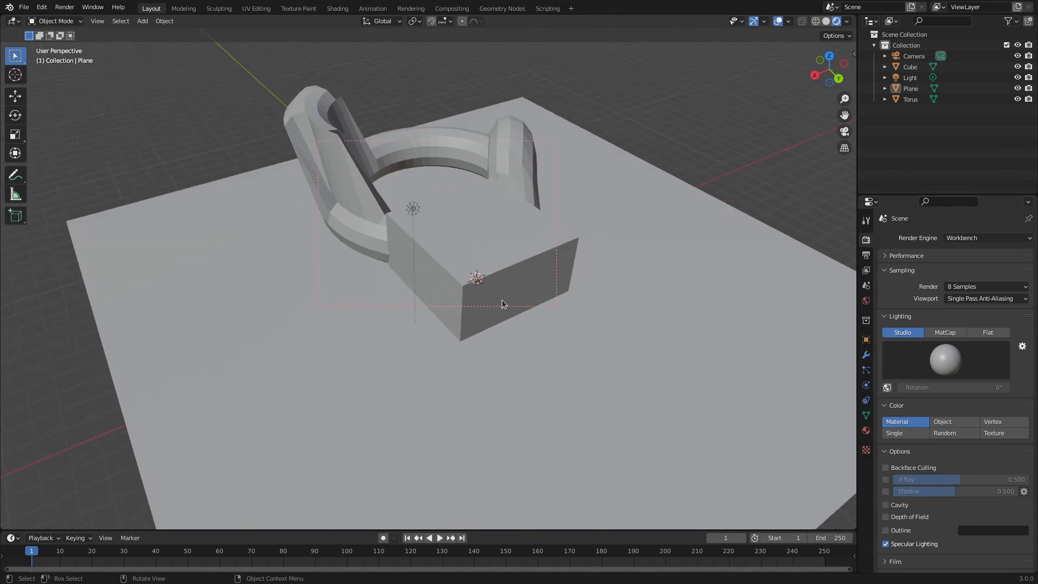
pyautogui.scroll(2, 502, 300)
pyautogui.scroll(3, 502, 300)
pyautogui.scroll(-4, 501, 298)
pyautogui.moveTo(554, 318); pyautogui.dragTo(486, 363, button='middle')
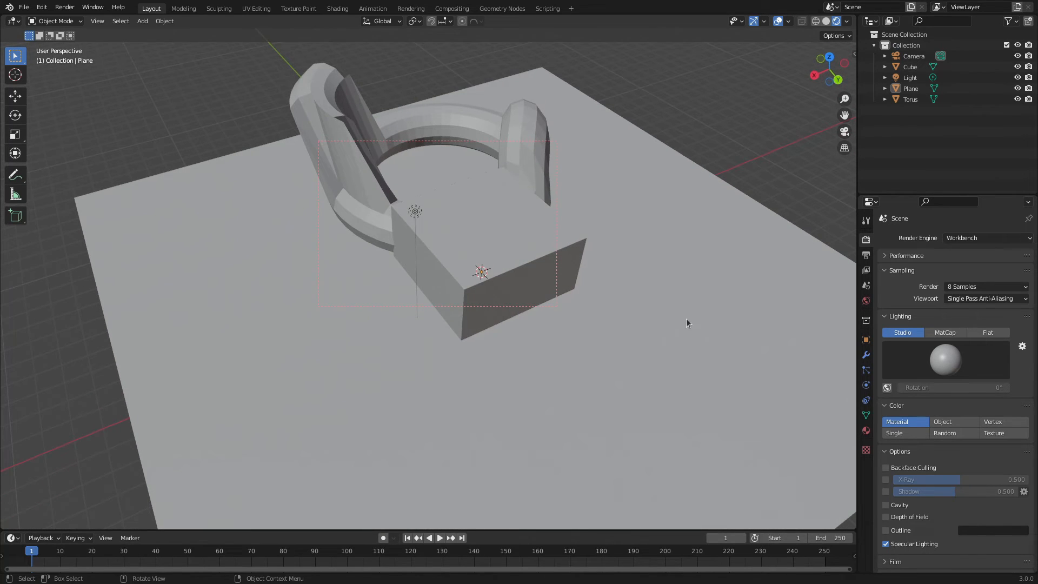
# - Set the render engine to Cycles and inspect the scene through the render region from different angles
pyautogui.click(1014, 238)
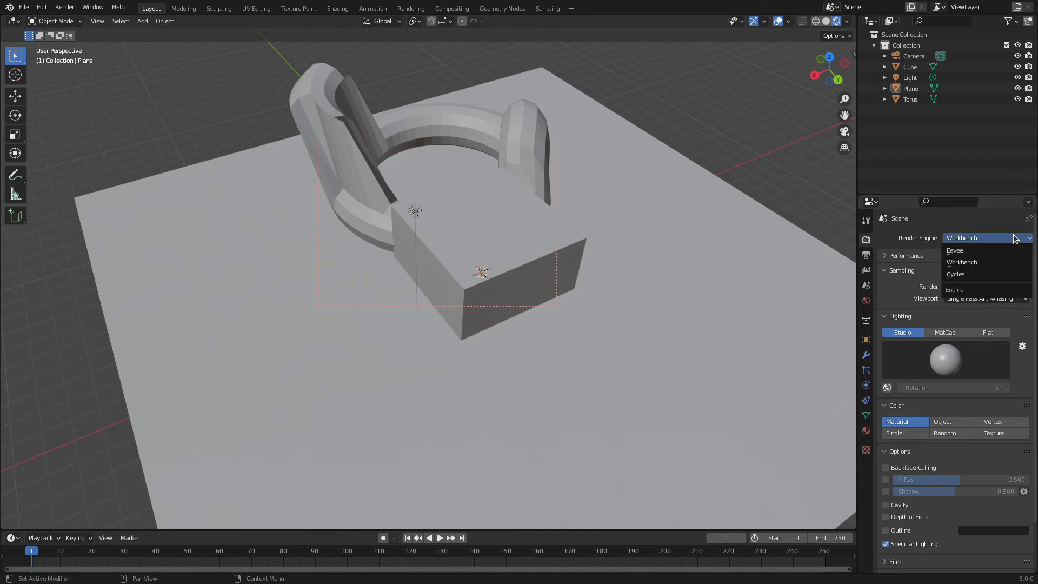
pyautogui.click(998, 275)
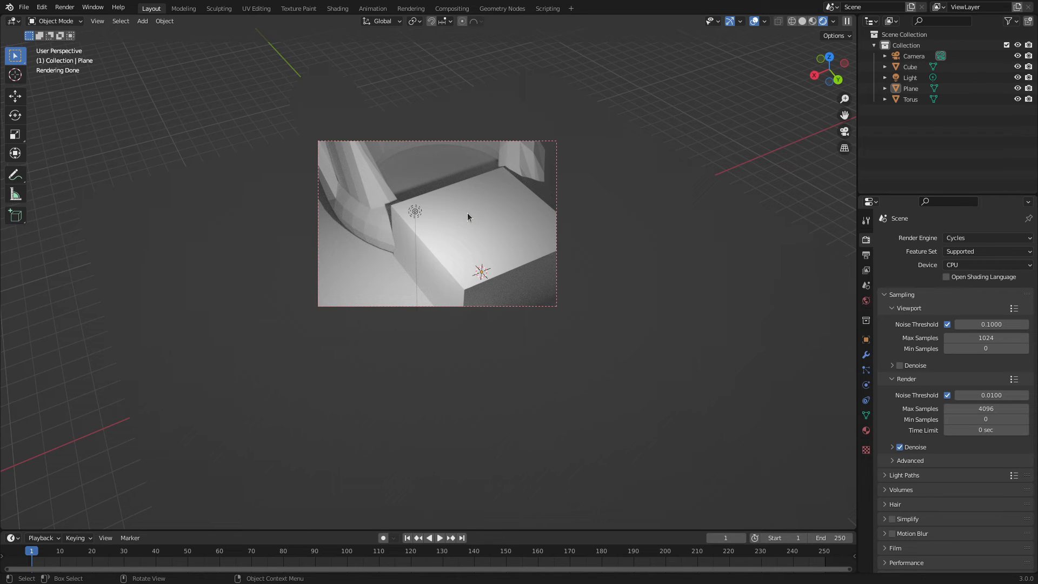
pyautogui.moveTo(465, 218); pyautogui.dragTo(492, 254, button='middle')
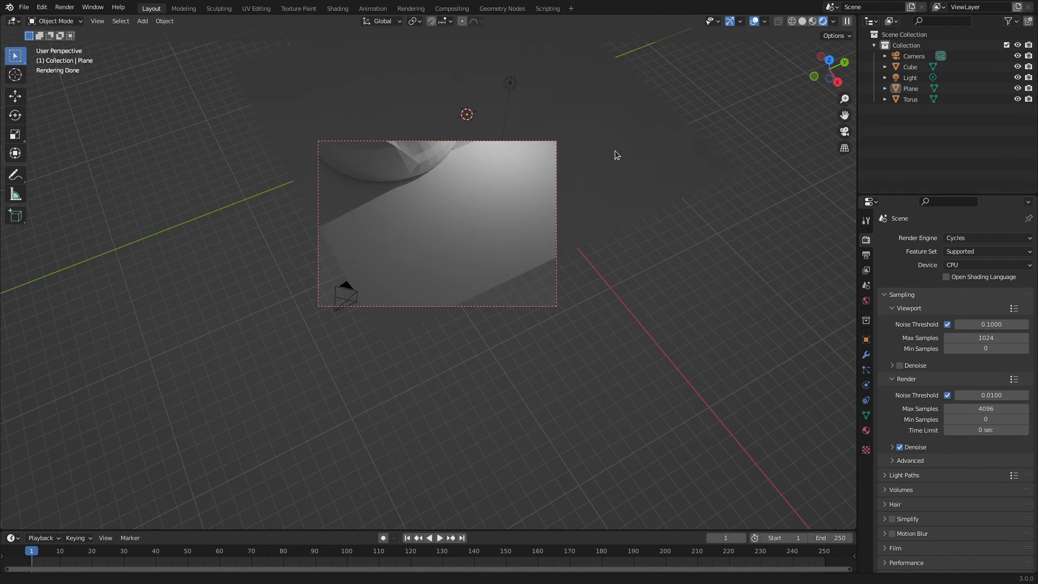
pyautogui.moveTo(615, 150); pyautogui.dragTo(323, 239, button='middle')
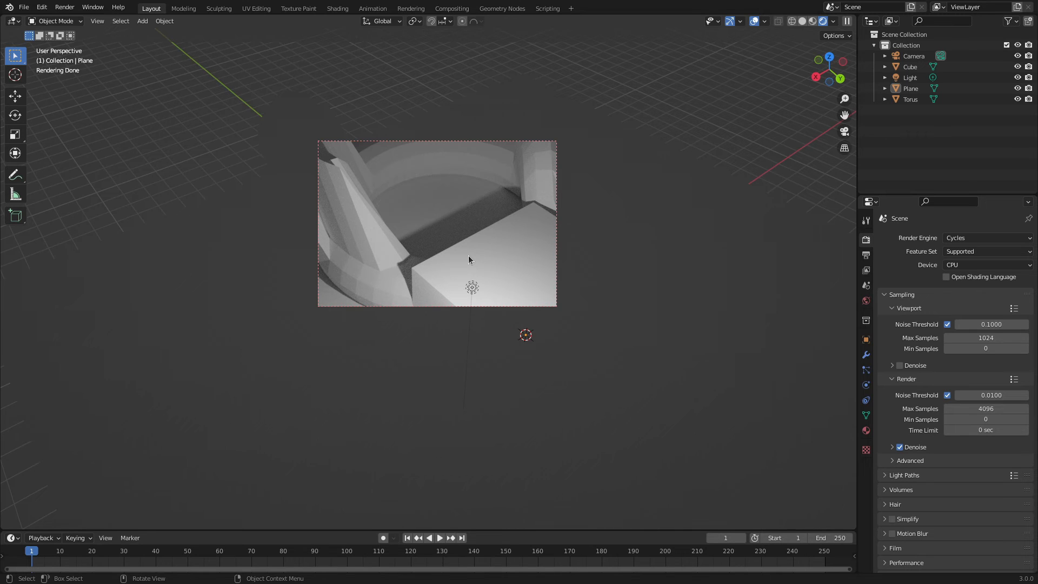
# - Switch to the camera view and draw a render region over the torus's raised parts and the near part of the cube
pyautogui.press('KP_0')
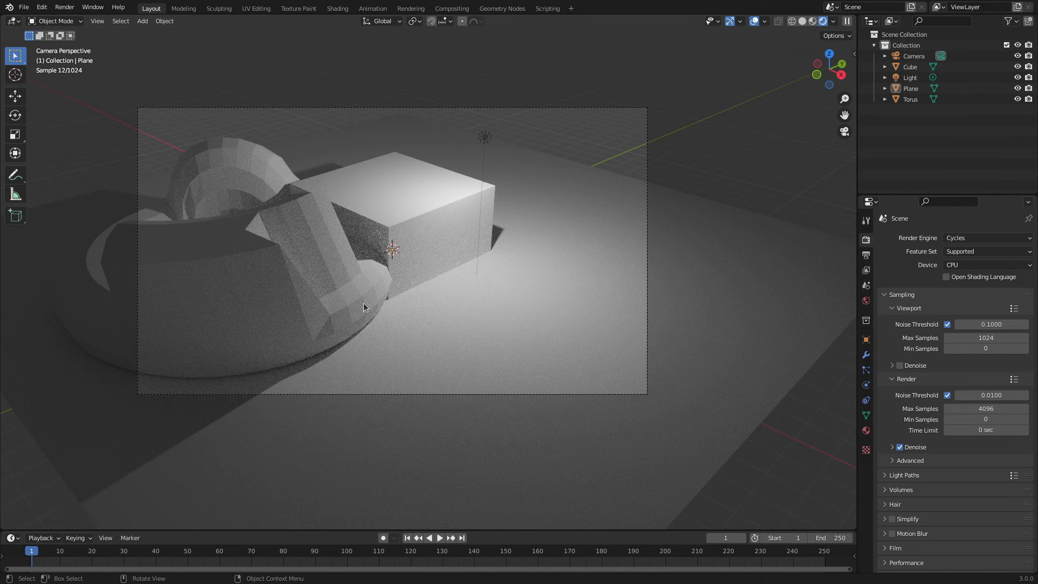
pyautogui.hotkey('ctrl', 'b')
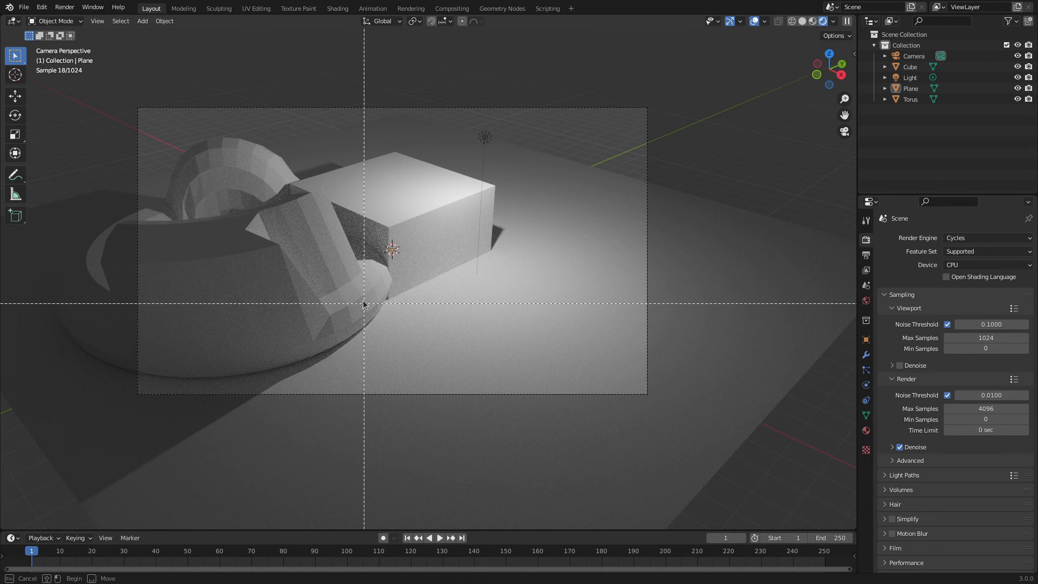
pyautogui.moveTo(211, 132); pyautogui.dragTo(416, 277)
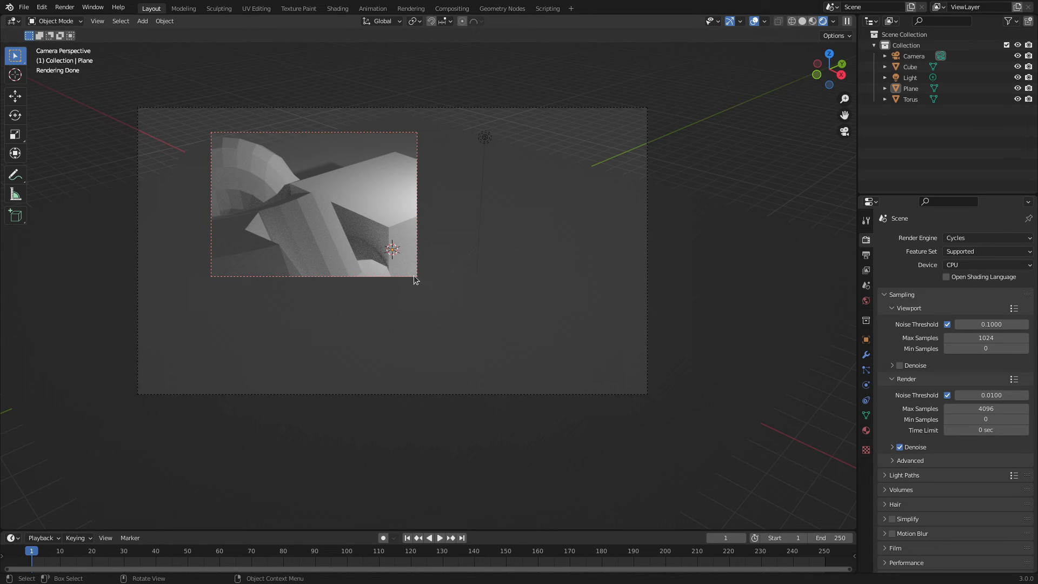
# - Compare the user view's render region with the camera view's region, orbiting the user view in between
pyautogui.press('KP_0')
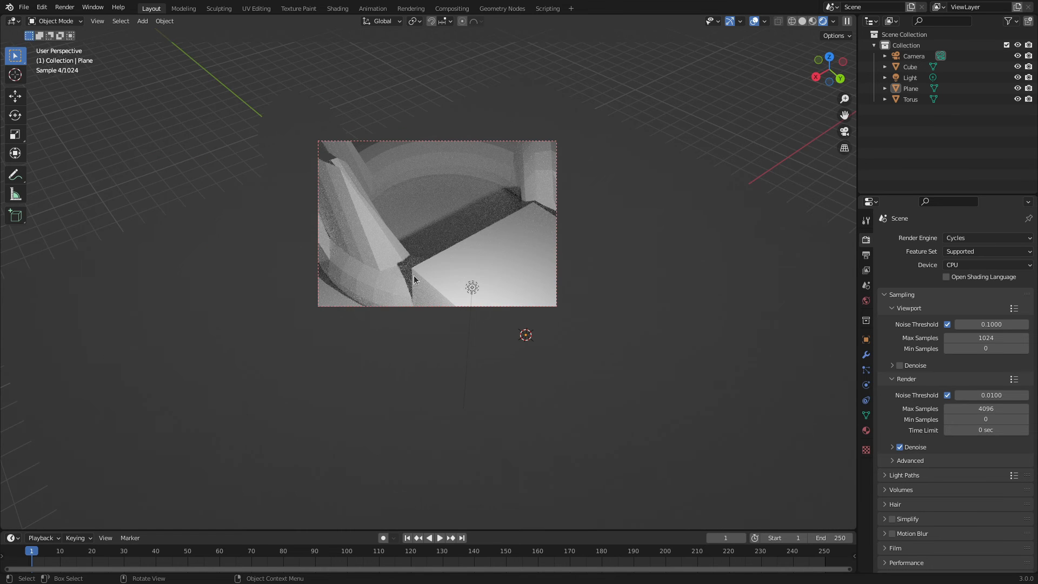
pyautogui.moveTo(334, 393); pyautogui.dragTo(546, 445, button='middle')
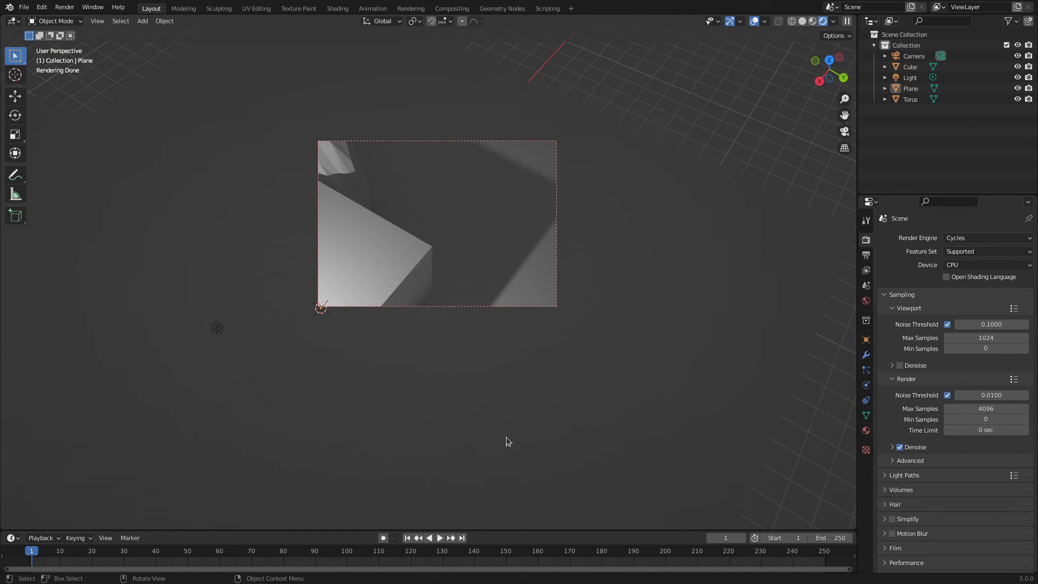
pyautogui.press('KP_0')
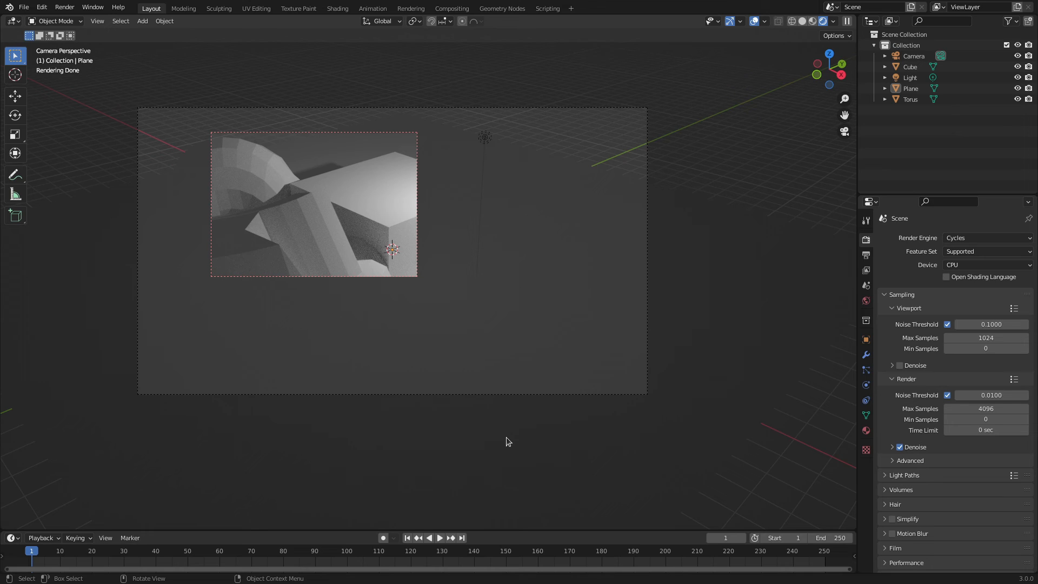
# - Render the camera view's render region in Cycles and compare the result side by side with the viewport, closing the render window when finished
pyautogui.press('F12')
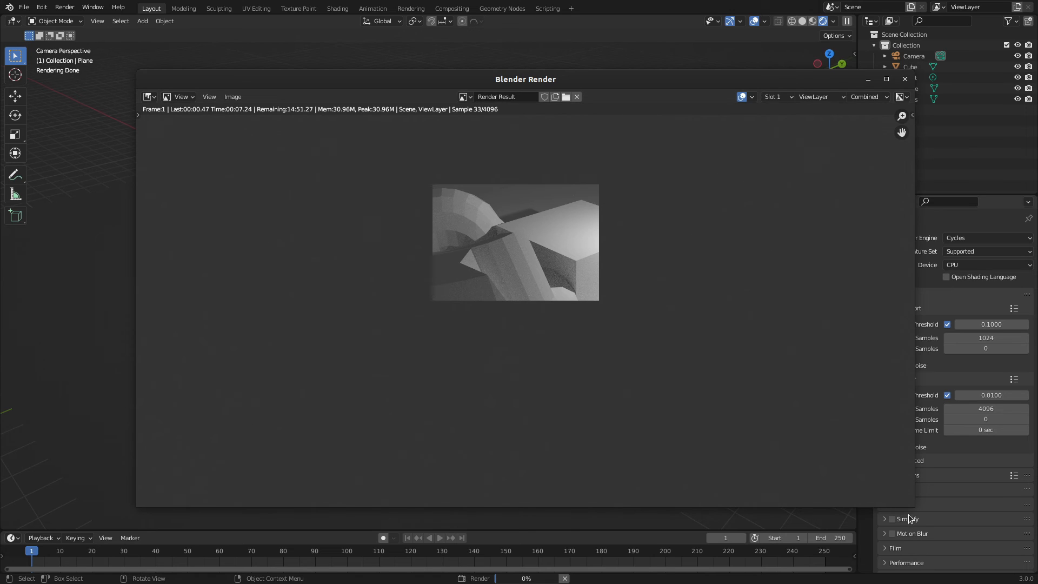
pyautogui.moveTo(913, 507); pyautogui.dragTo(474, 400)
pyautogui.moveTo(334, 76); pyautogui.dragTo(668, 77)
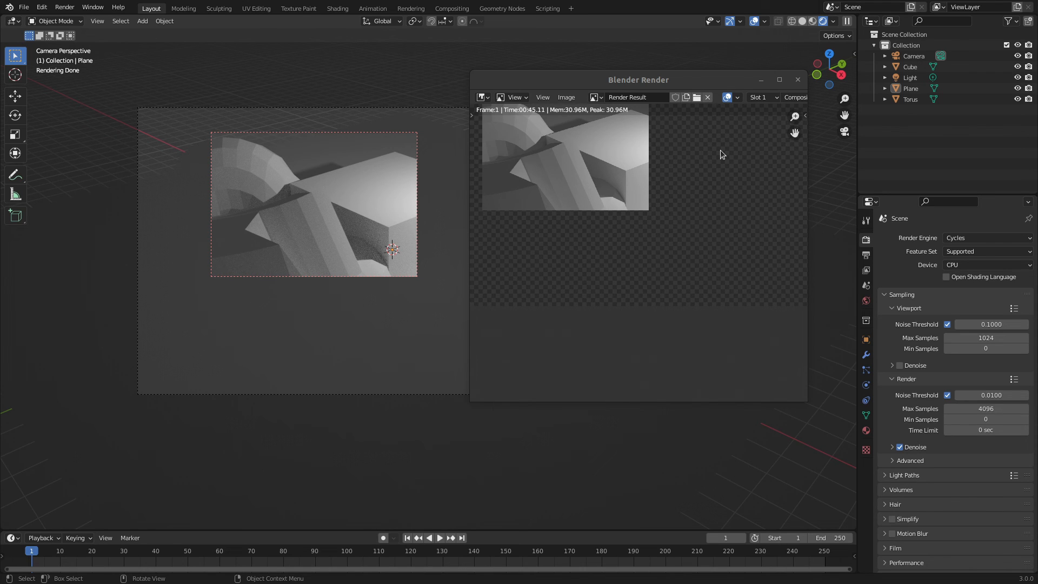
pyautogui.click(800, 80)
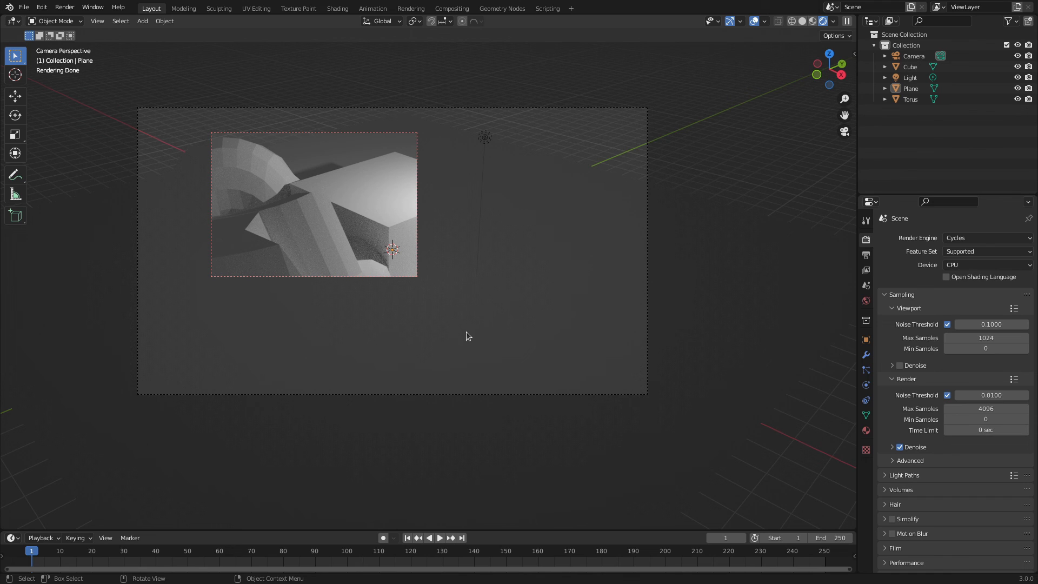
# - Switch from the camera view back to the user view and select only the plane
pyautogui.moveTo(462, 320); pyautogui.dragTo(453, 326)
pyautogui.press('KP_0')
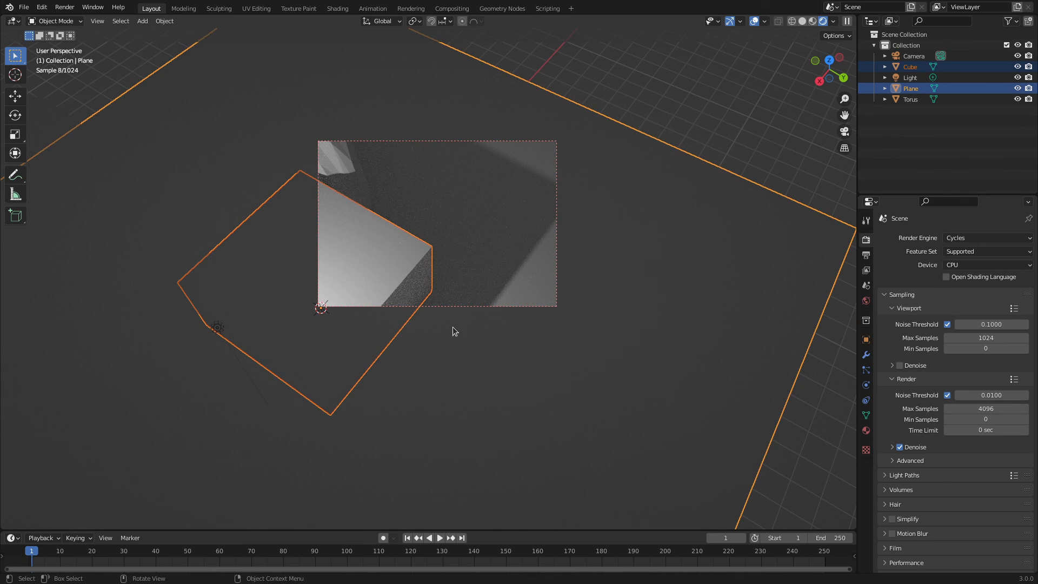
pyautogui.click(426, 380)
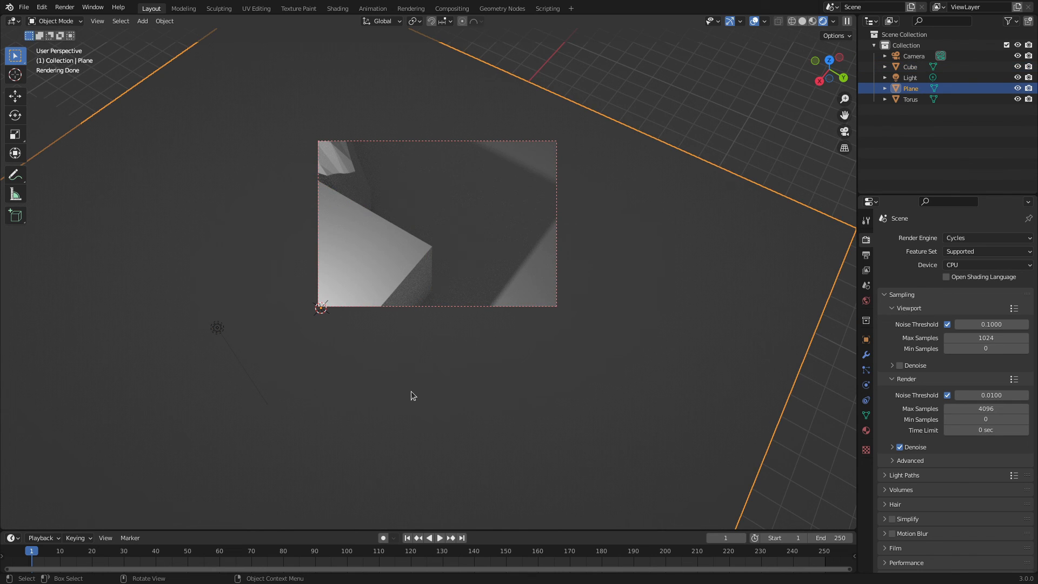
# - Magnify a small boxed area over the cube near the 3D cursor, and zoom back out with the cube selected
pyautogui.hotkey('ctrl', 'b')
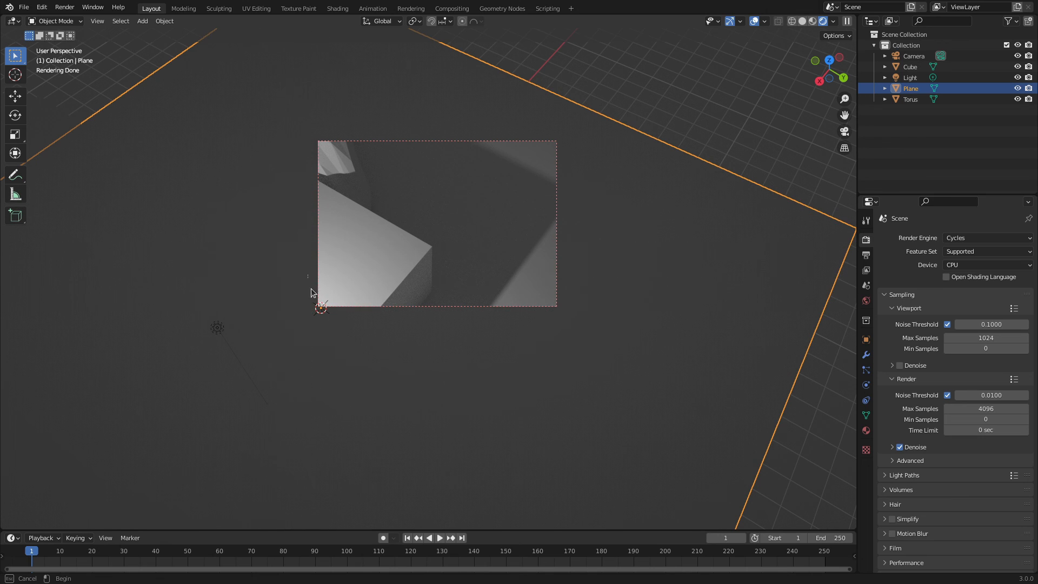
pyautogui.moveTo(308, 274)
pyautogui.mouseDown()
pyautogui.moveTo(417, 355)
pyautogui.moveTo(395, 335)
pyautogui.mouseUp()
pyautogui.click(395, 335)
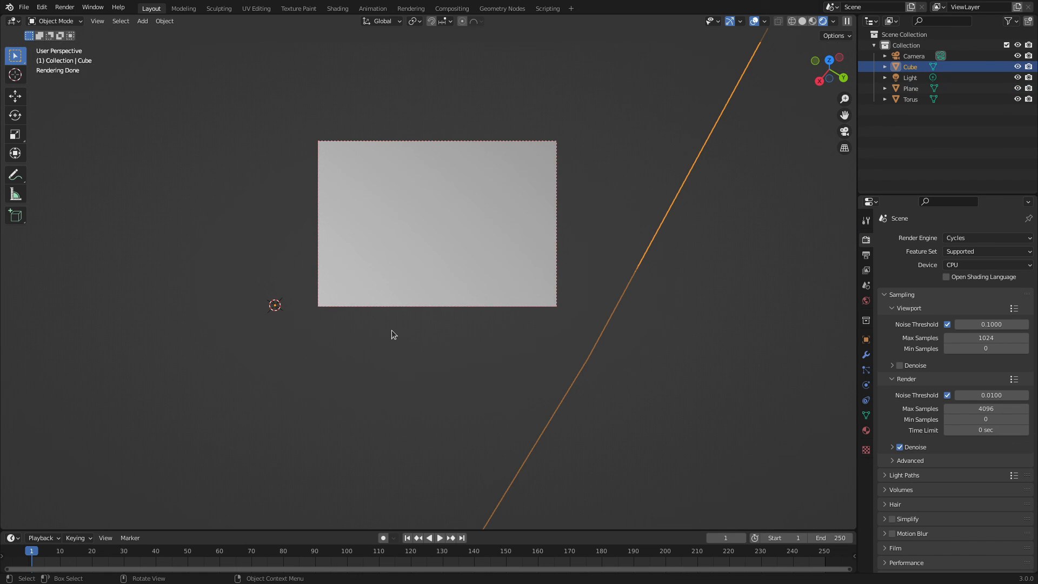
pyautogui.scroll(-8, 391, 330)
pyautogui.scroll(5, 392, 335)
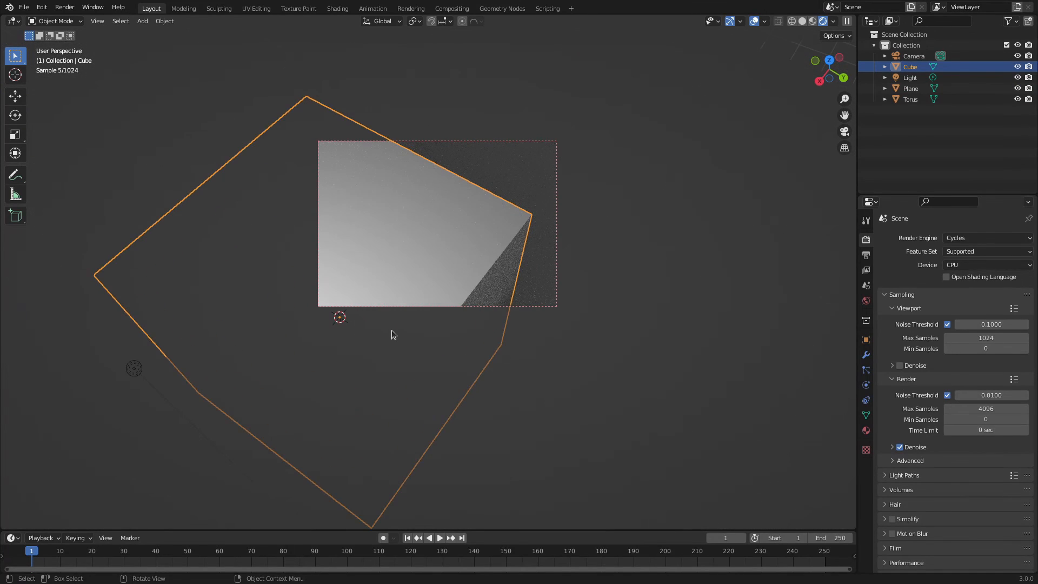